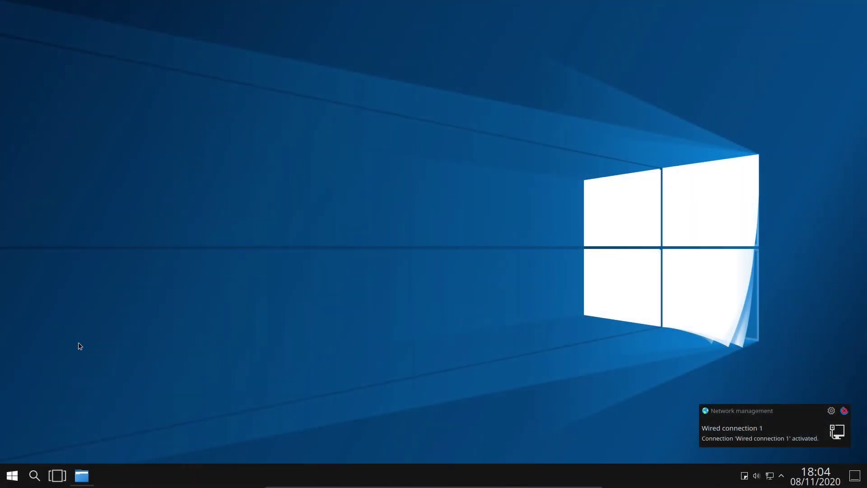
Launch Microsoft Edge (dev) from the application menu
left_click(12, 477)
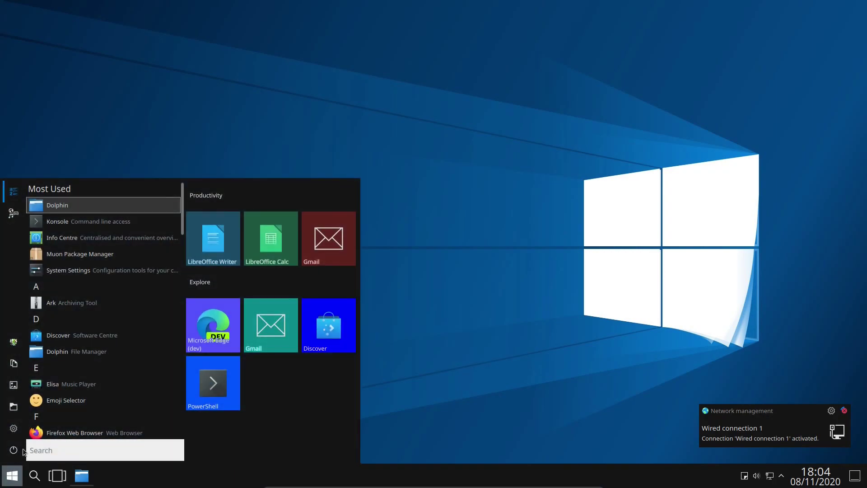
left_click(229, 367)
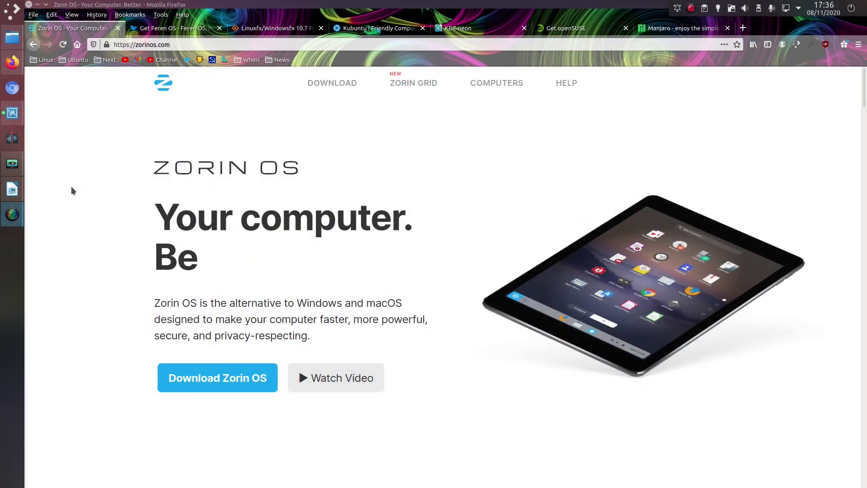
View the Feren OS, Linuxfx and Kubuntu tabs, then cycle through KDE neon, openSUSE and Manjaro
left_click(163, 33)
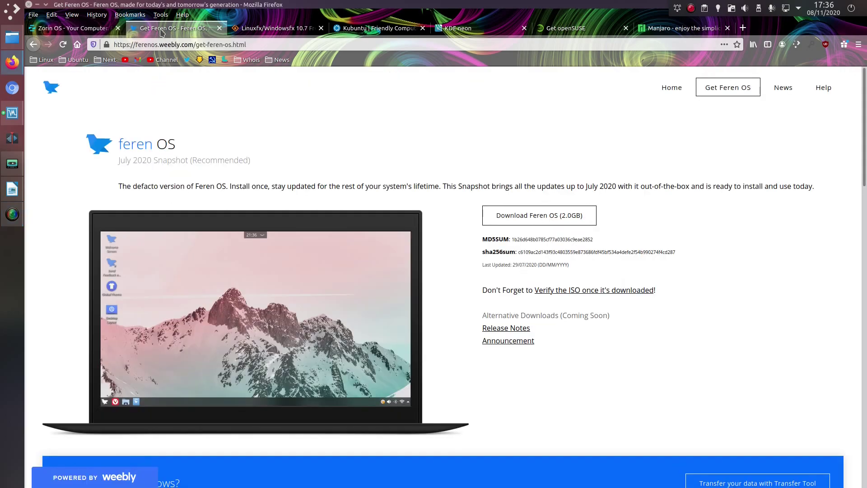
left_click(265, 28)
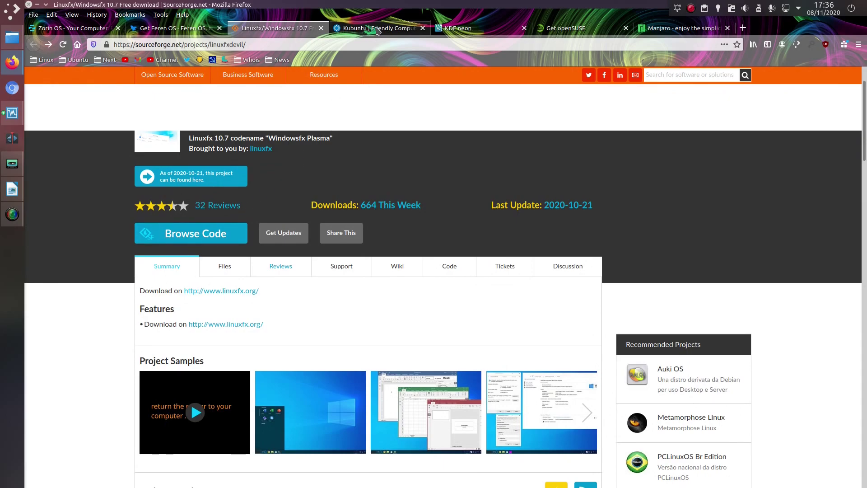
left_click(378, 30)
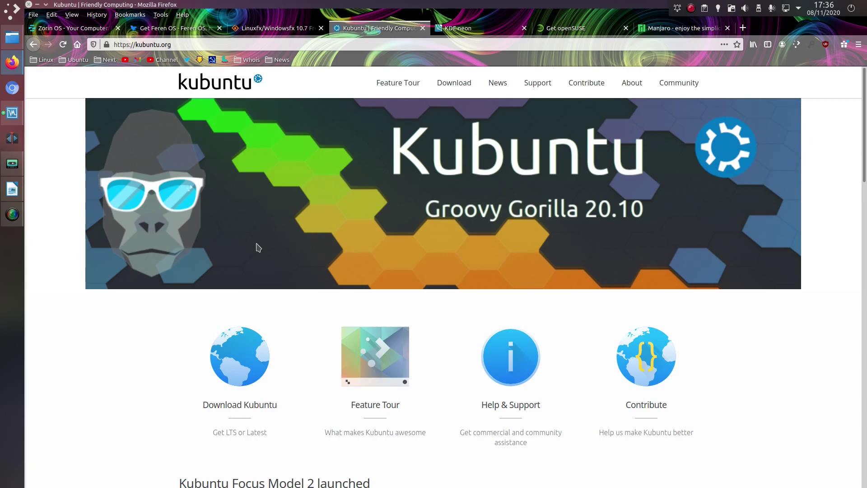
key("ctrl+Tab")
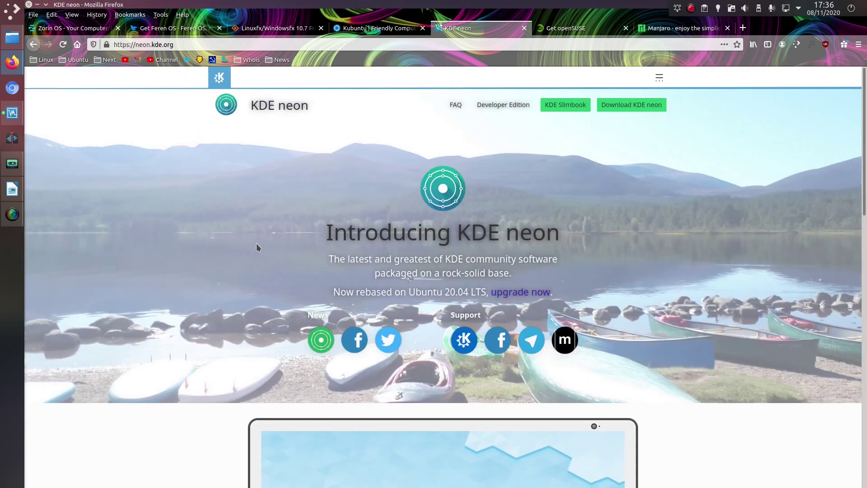
key("ctrl+Tab")
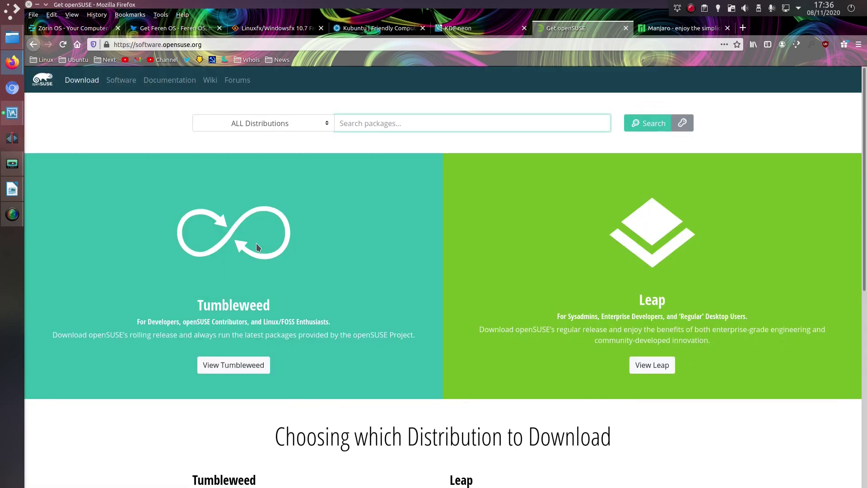
key("ctrl+Tab")
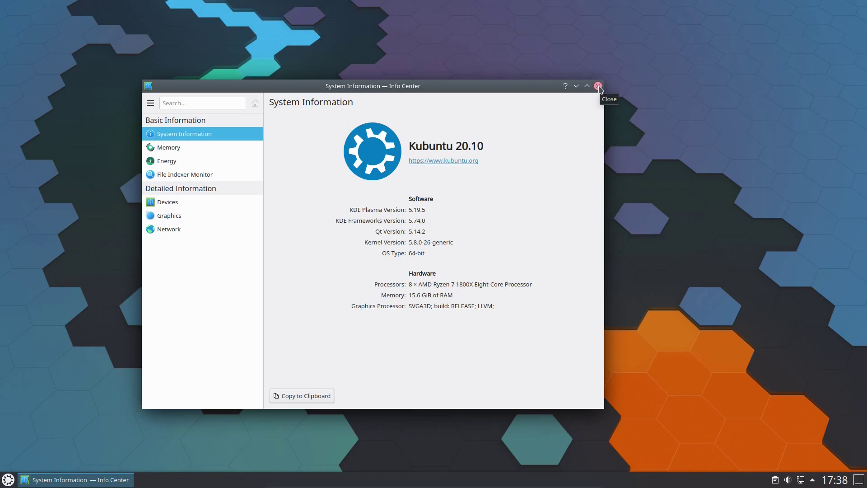
Close Info Center and launch System Settings by searching 'sett' in the launcher
left_click(598, 86)
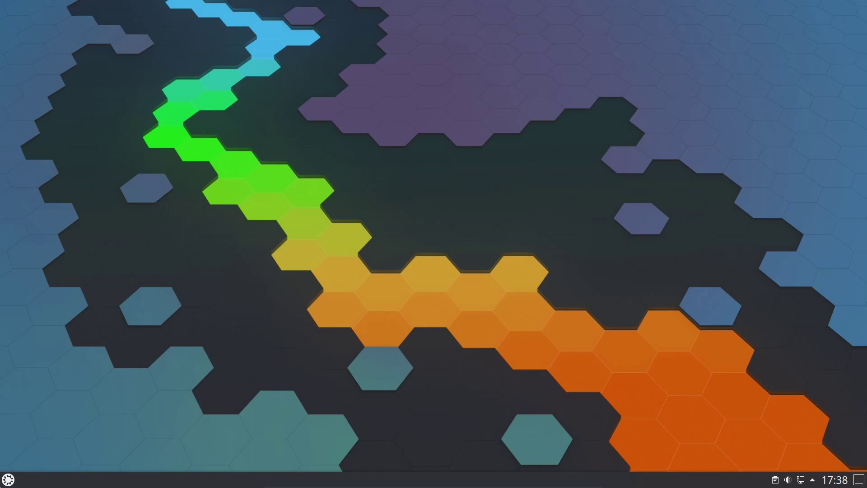
left_click(9, 480)
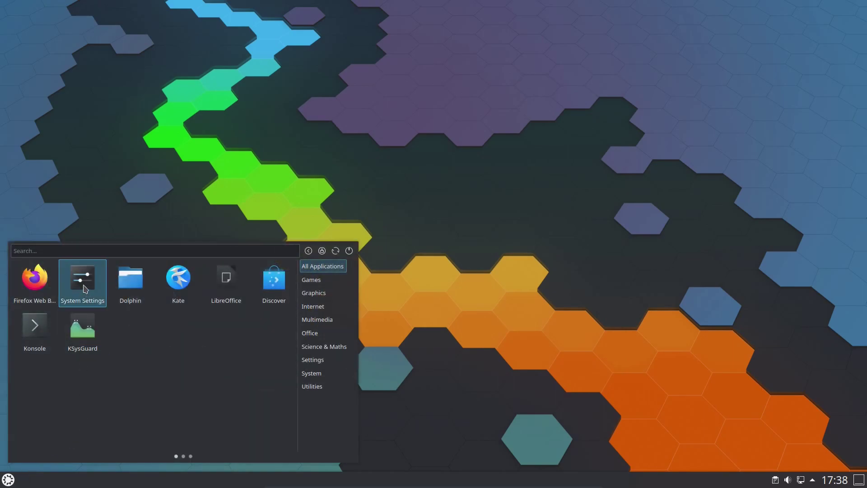
type("set")
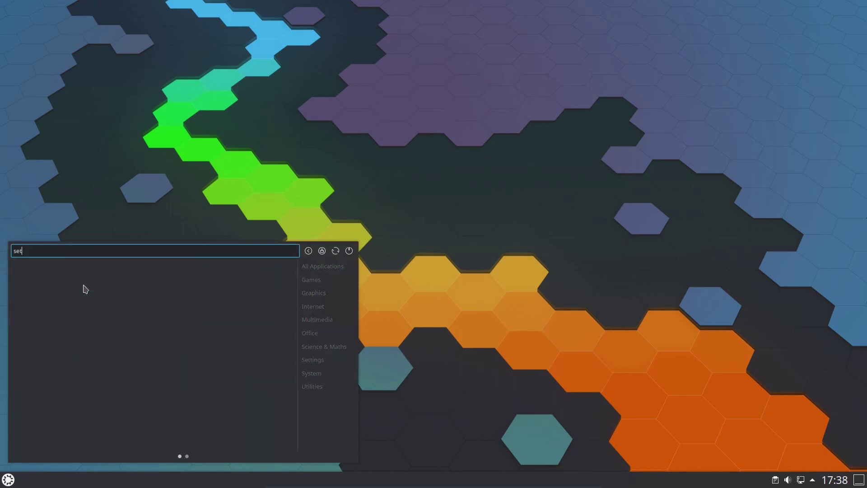
type("t")
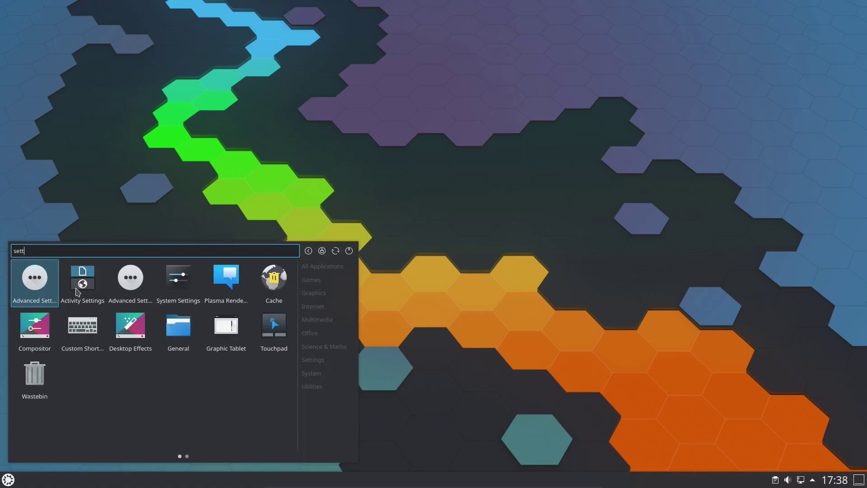
left_click(178, 282)
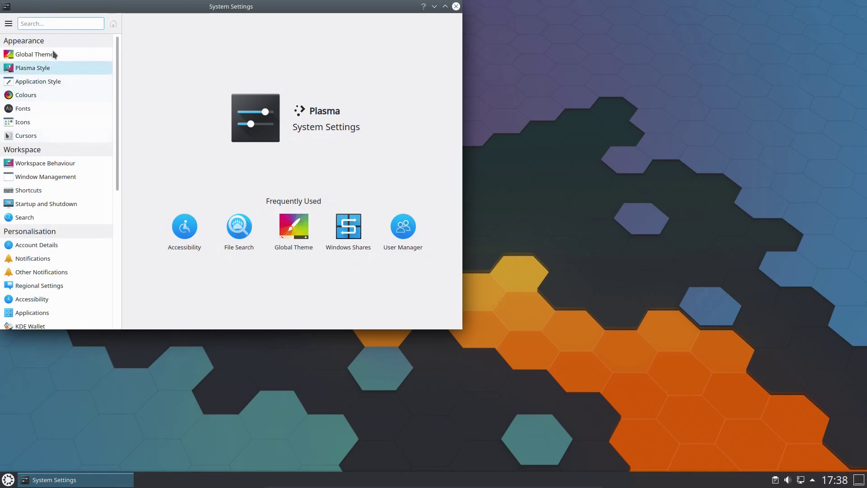
Download and install the Win10OS global theme from the online theme catalogue
left_click(53, 53)
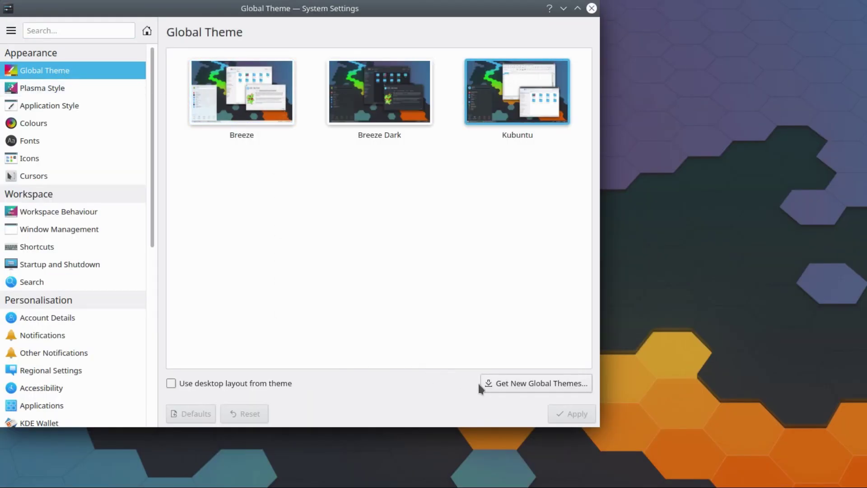
left_click(495, 383)
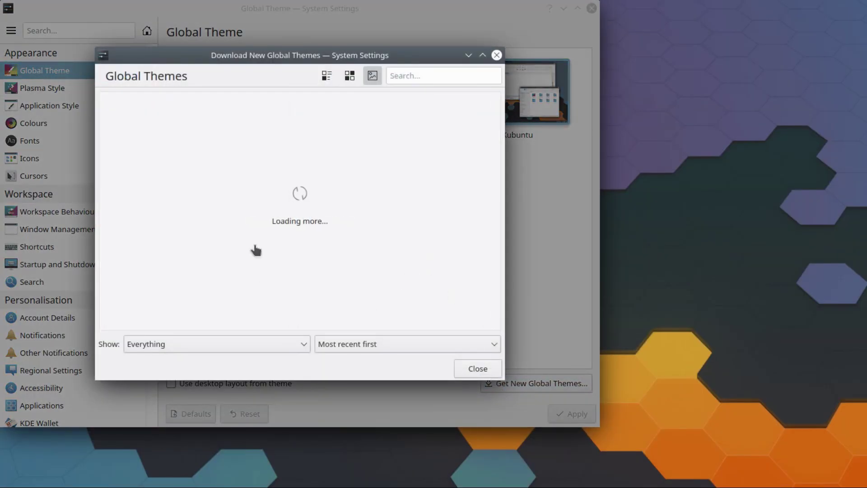
left_click(441, 72)
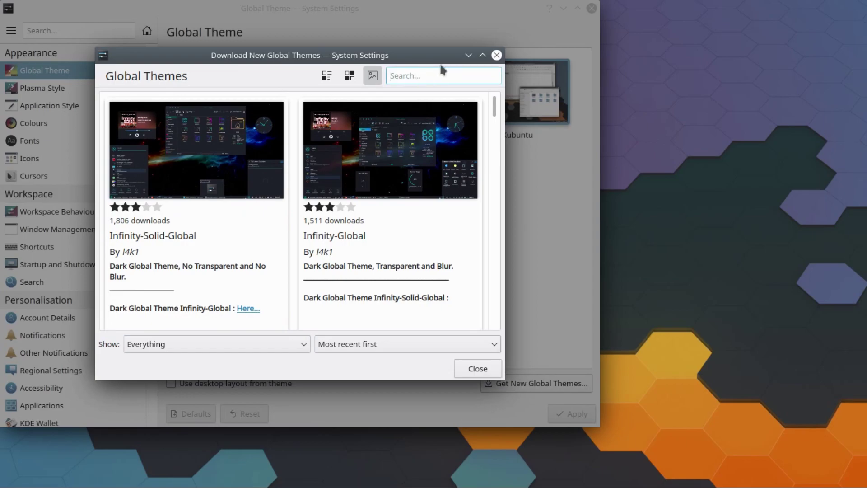
type("win10os")
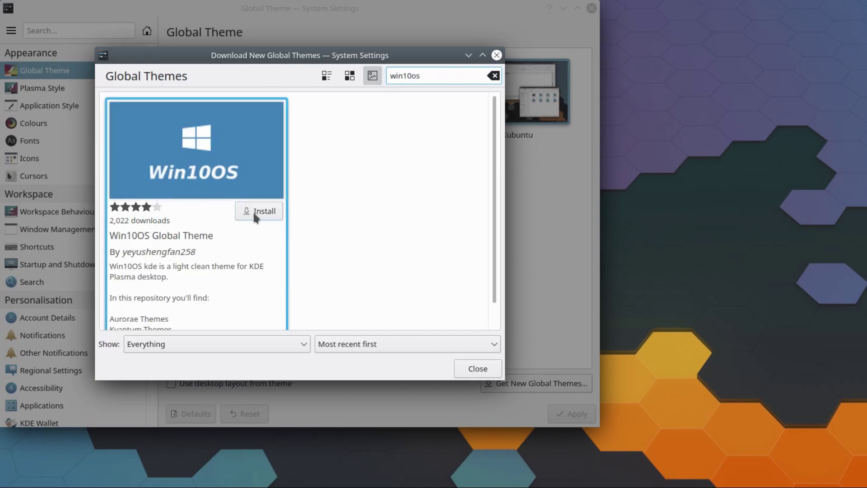
left_click(255, 213)
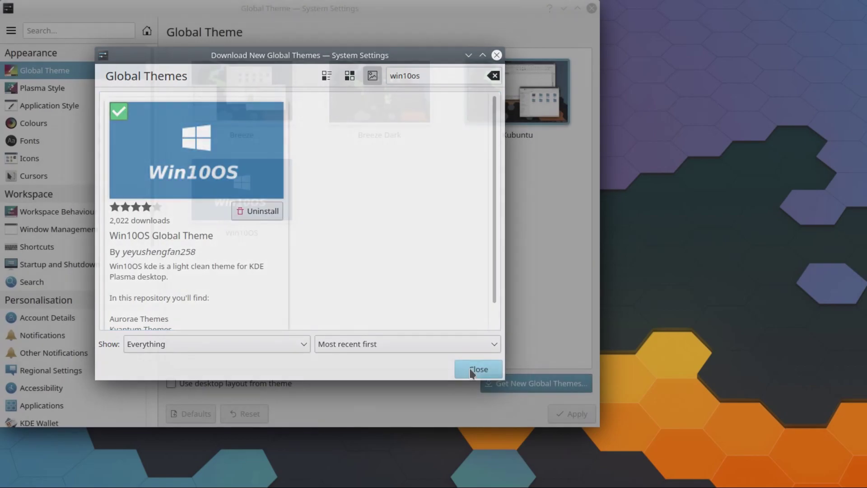
left_click(487, 361)
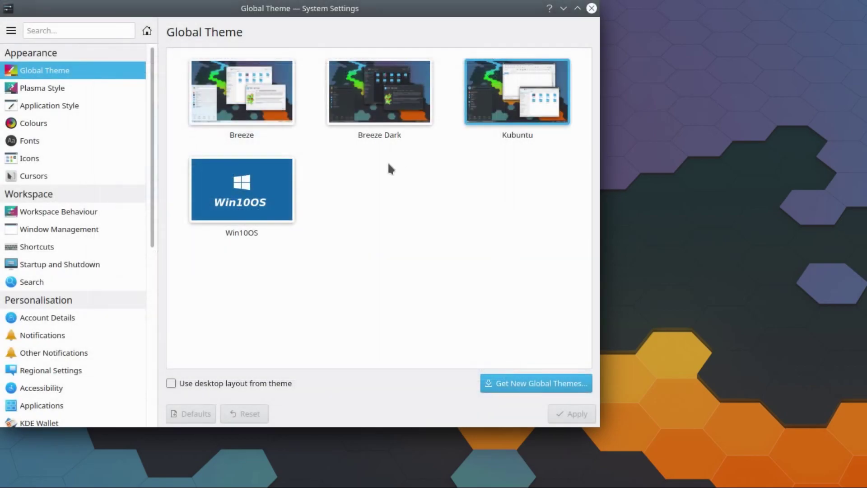
Apply Win10OS as the global theme, including its desktop layout
left_click(238, 181)
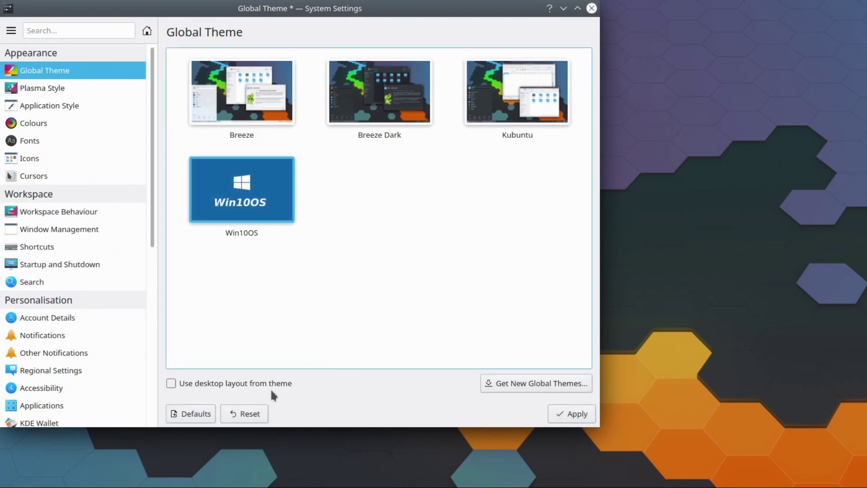
left_click(170, 382)
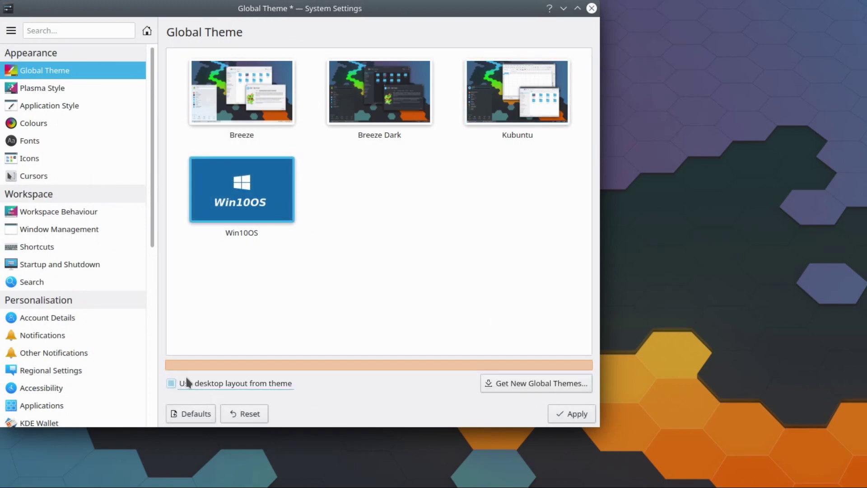
left_click(572, 413)
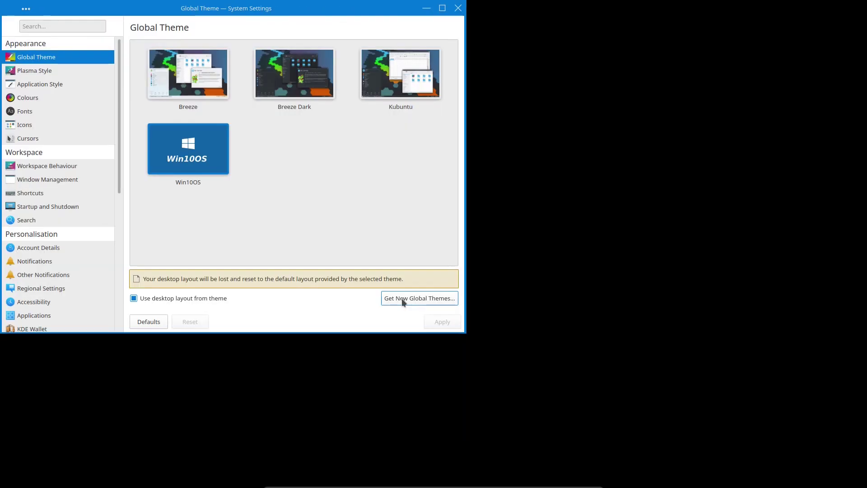
Set the desktop wallpaper to the Win10OS image
right_click(701, 457)
left_click(560, 346)
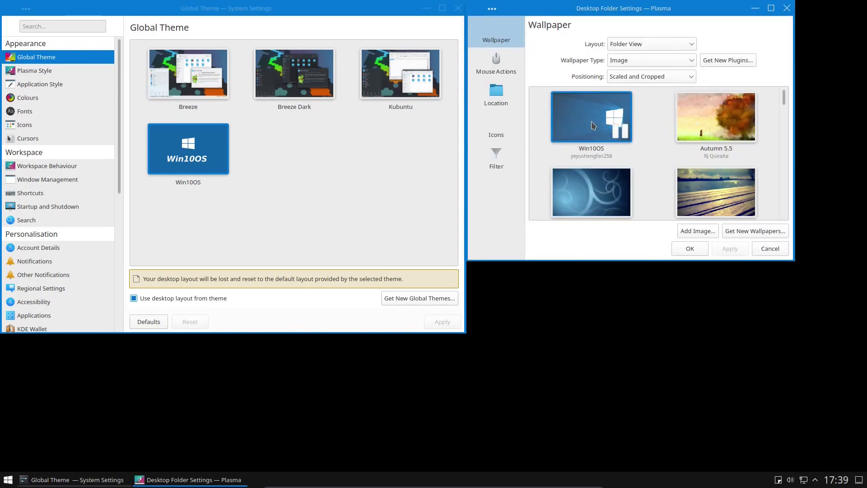
left_click(593, 125)
left_click(727, 249)
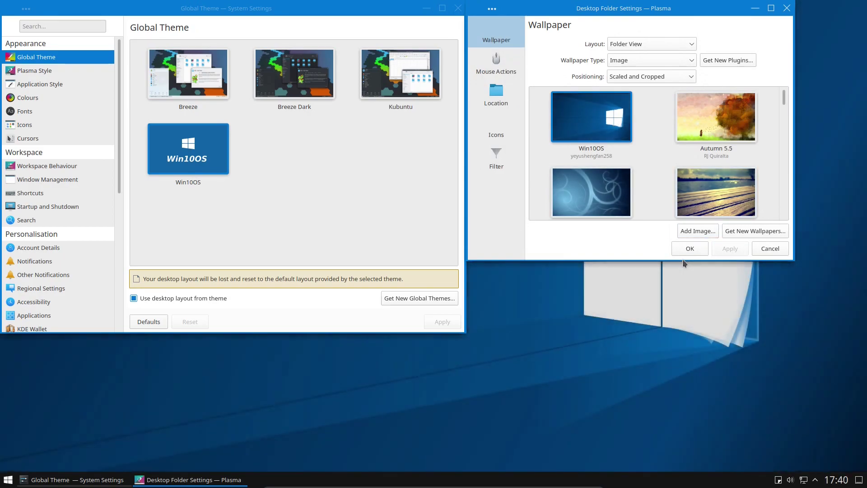
left_click(690, 249)
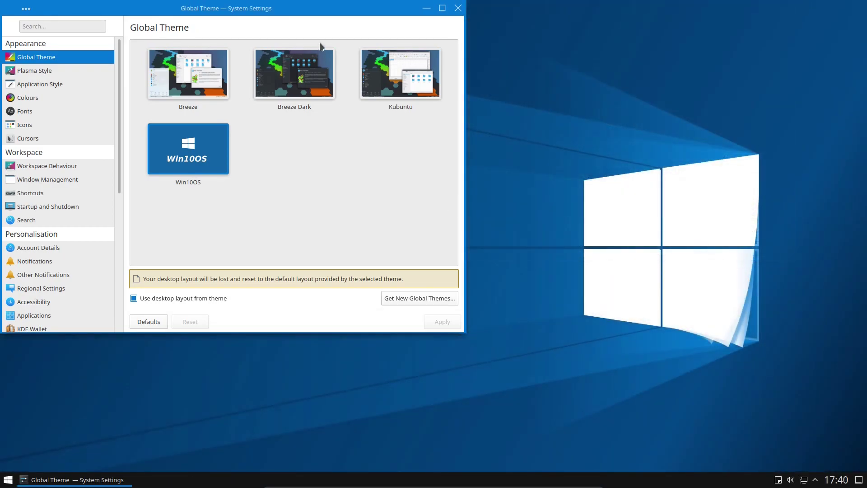
Move System Settings toward the screen centre and return to the Global Theme page
left_click_drag(311, 4, 364, 34)
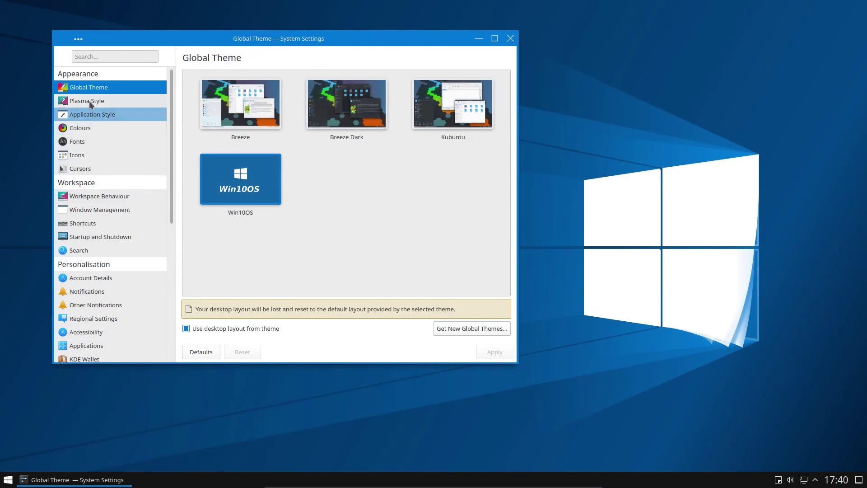
left_click(83, 127)
left_click(77, 88)
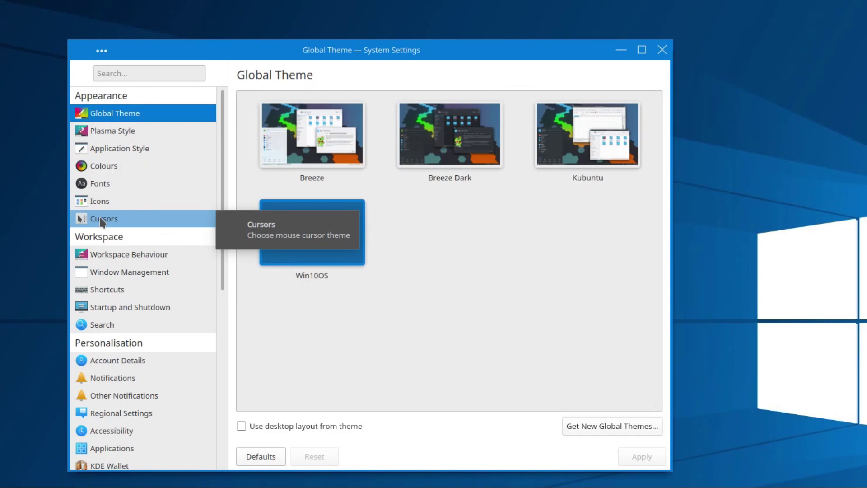
Apply the Win10OS cursor theme
left_click(103, 220)
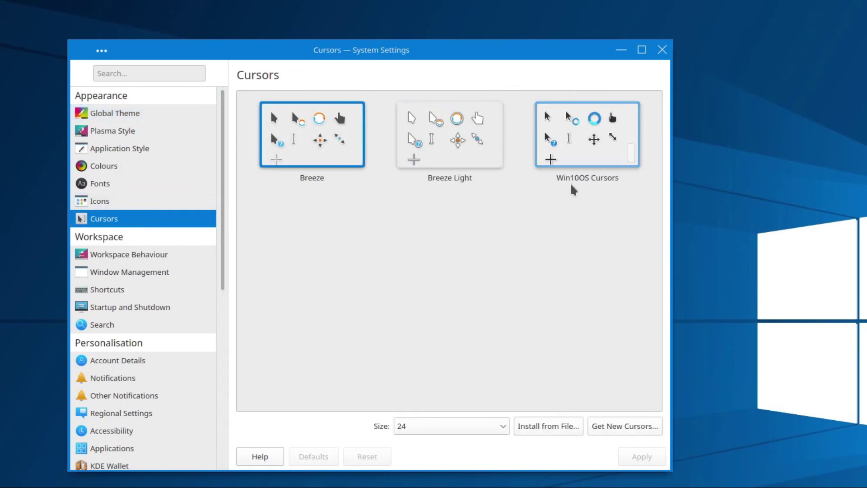
left_click(586, 159)
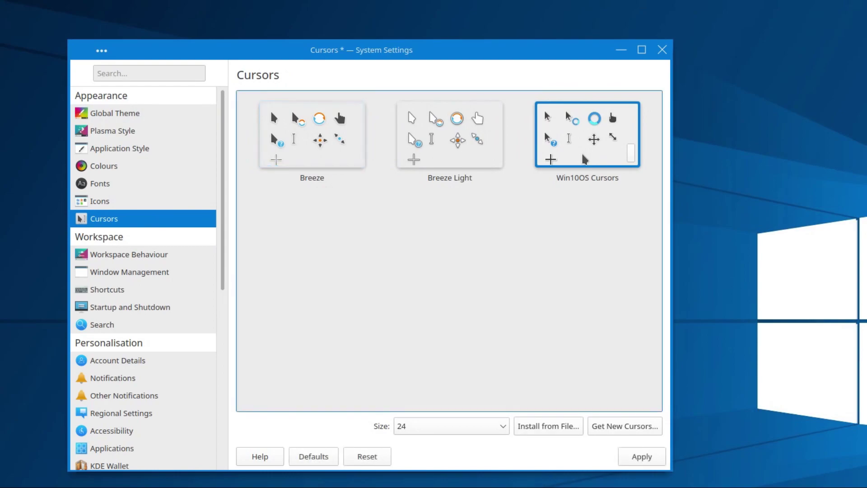
left_click(632, 460)
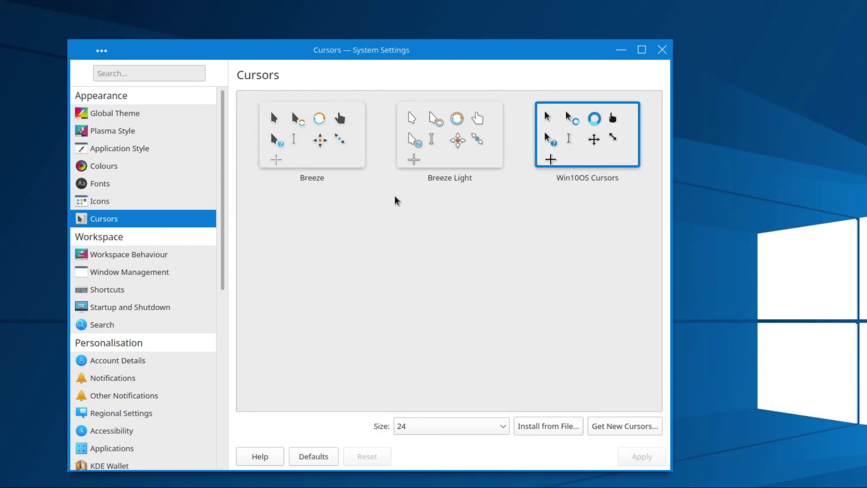
Apply the Breeze Dark icon theme, then minimize System Settings
left_click(121, 199)
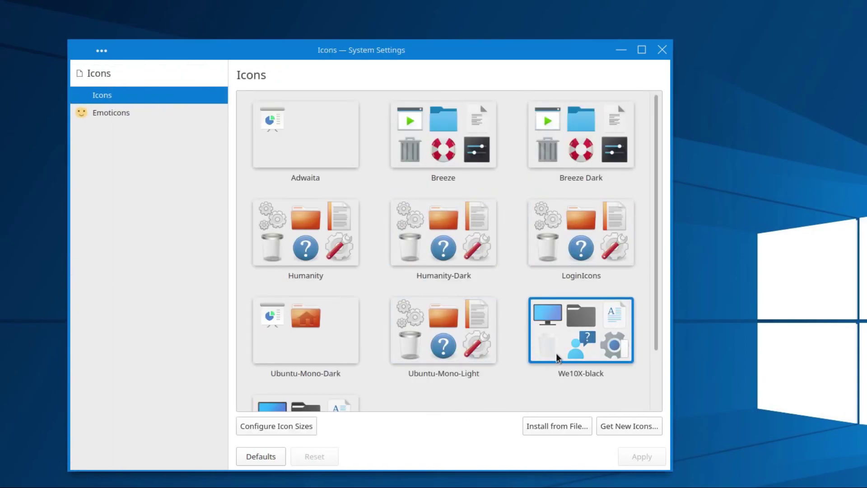
key("Up")
key("Up")
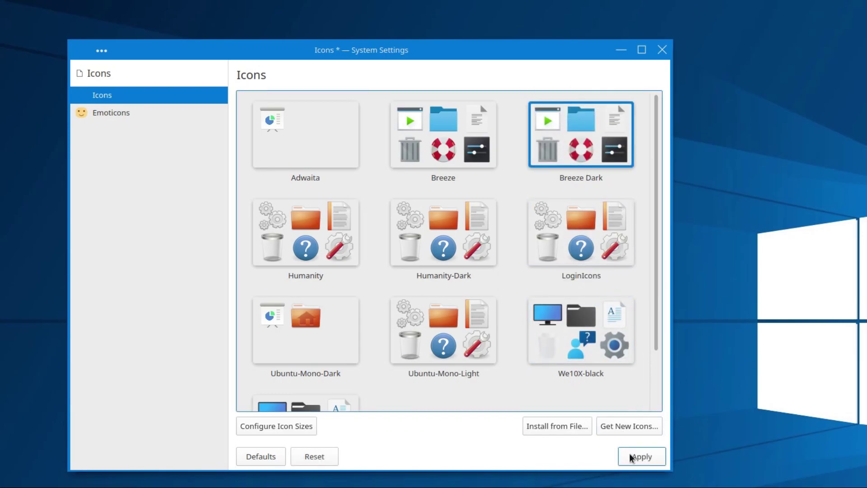
left_click(631, 456)
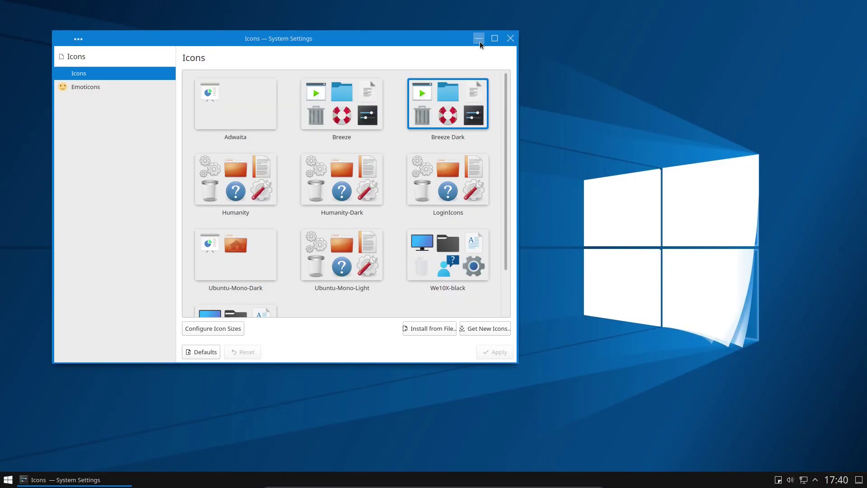
left_click(82, 57)
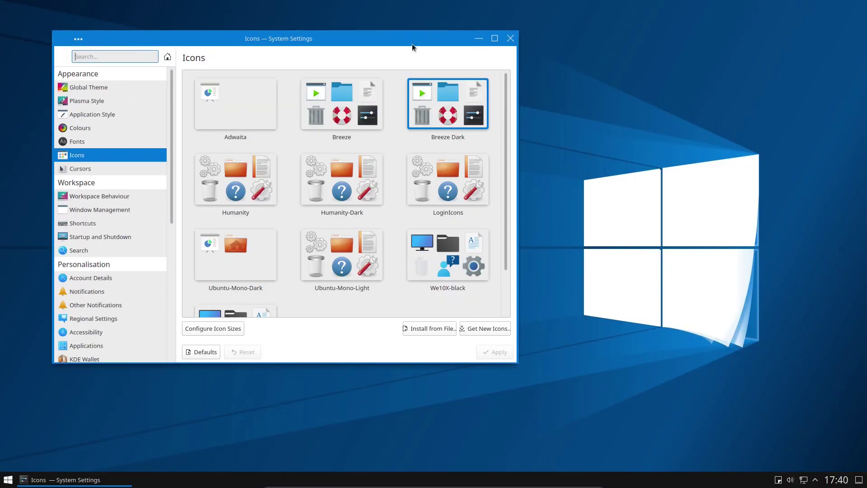
left_click(477, 38)
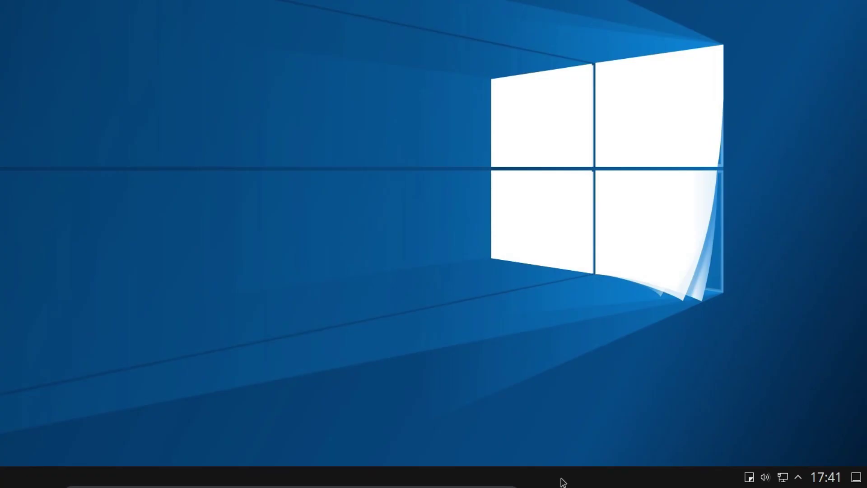
Put the taskbar panel in edit mode and open the online Plasma widget downloader
right_click(563, 482)
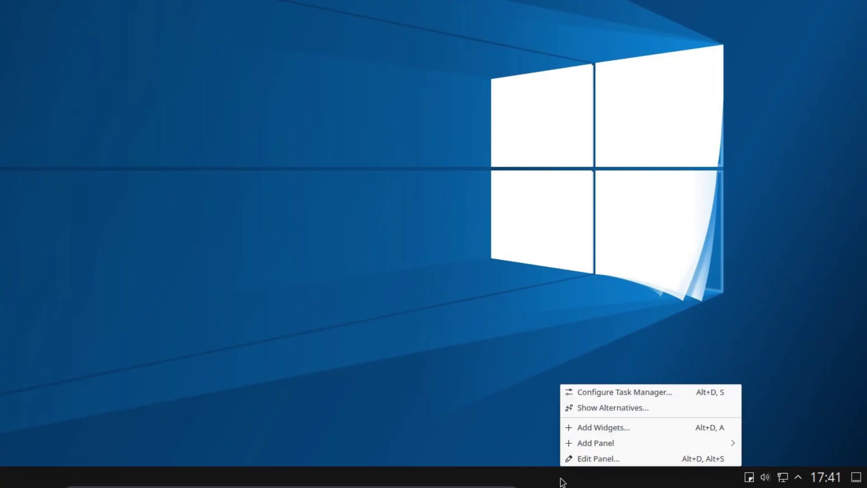
left_click(590, 459)
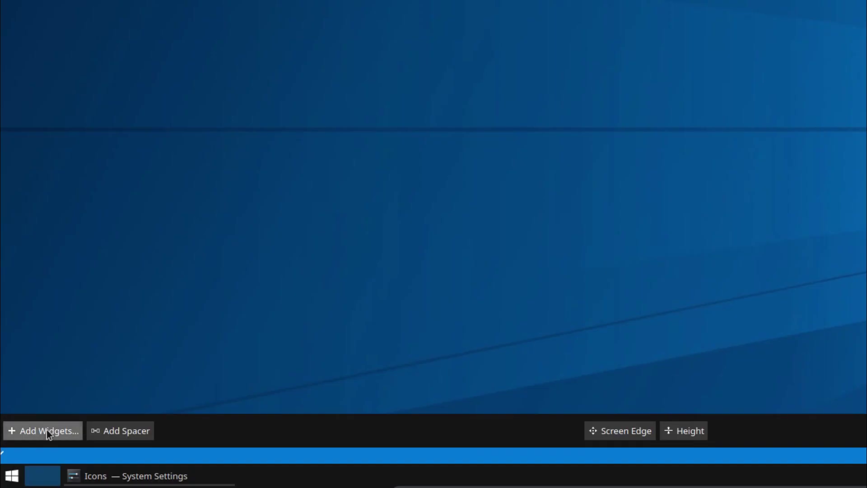
left_click(31, 449)
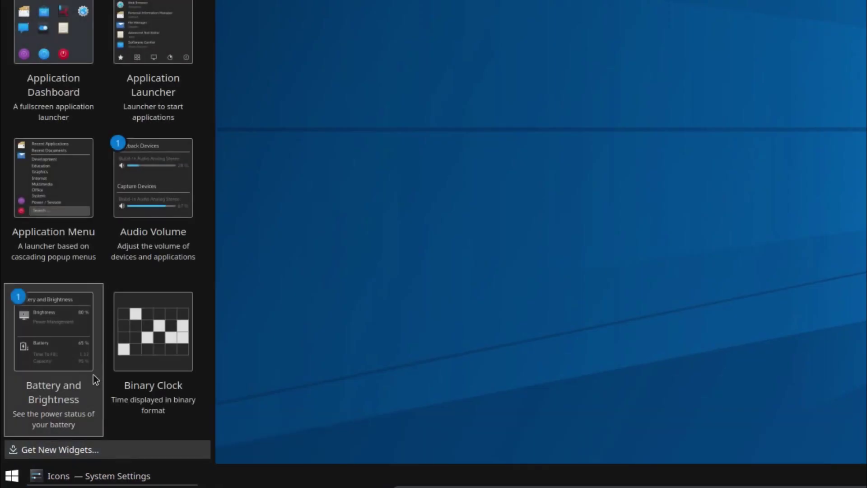
left_click(95, 450)
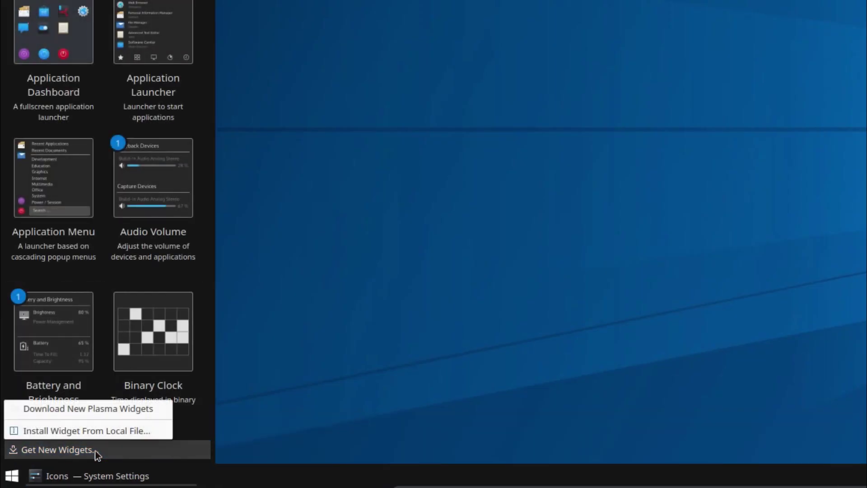
left_click(92, 410)
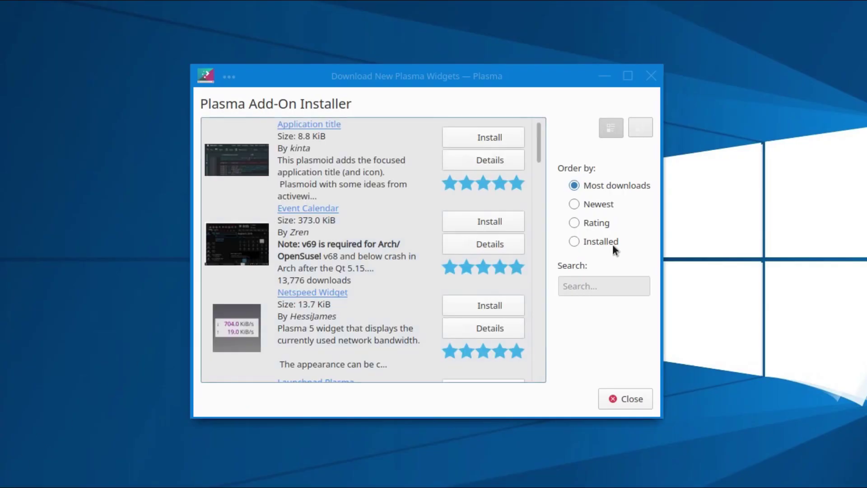
Install the Tiled Menu and Present Windows Button widgets, then close the installer
left_click(598, 279)
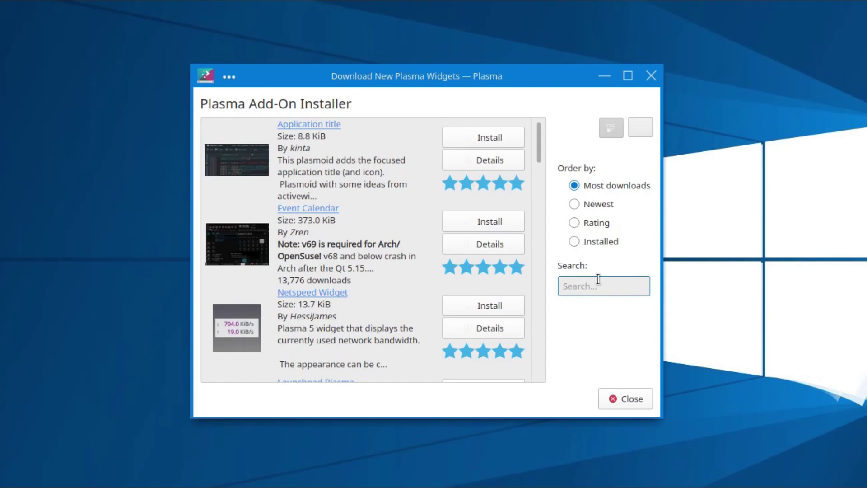
type("tiled")
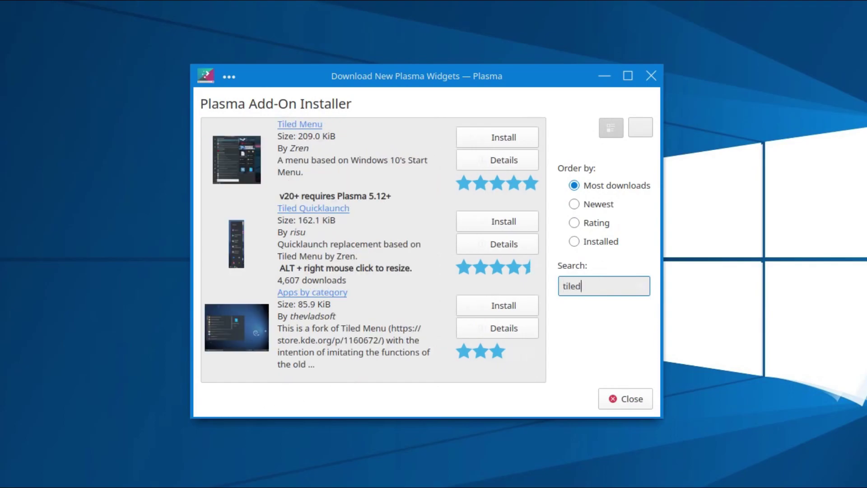
left_click(487, 138)
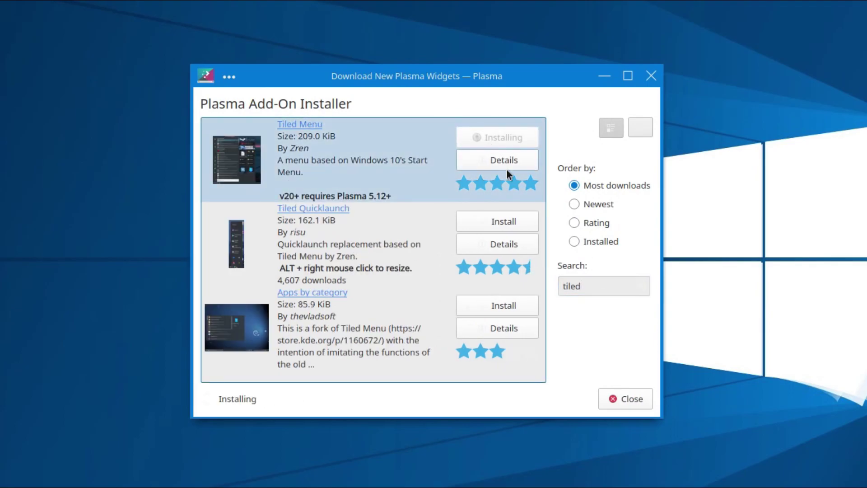
type("present")
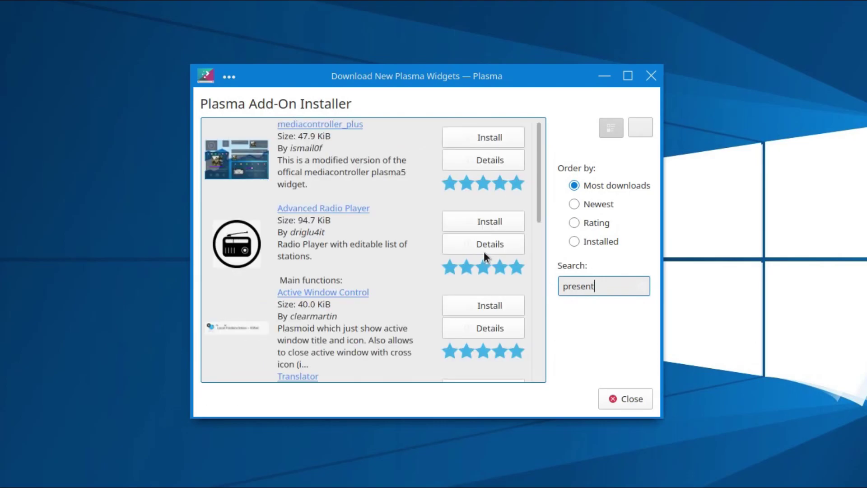
type(" windows")
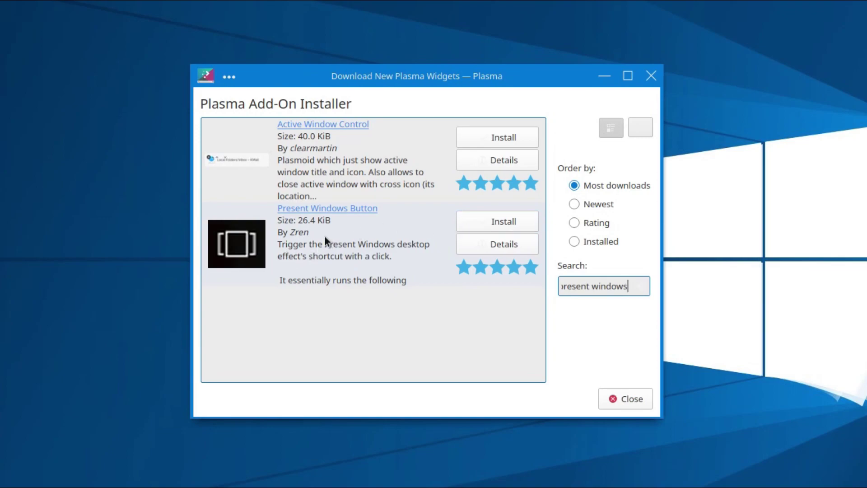
left_click(488, 224)
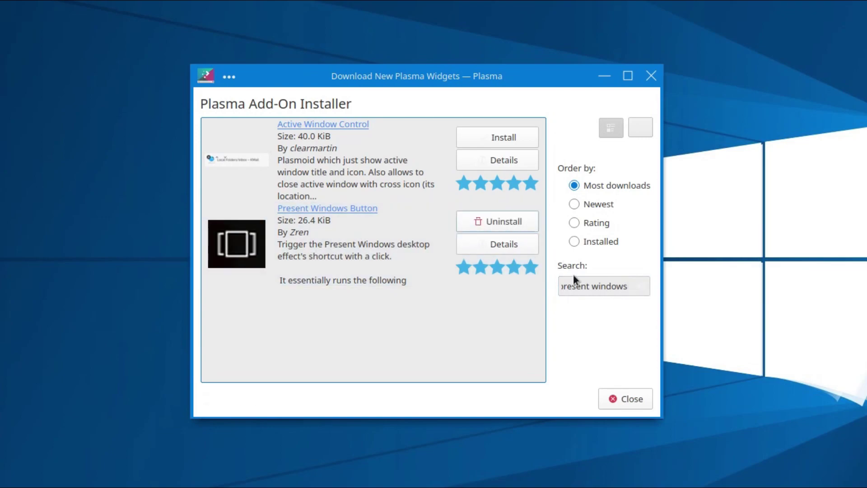
left_click(623, 399)
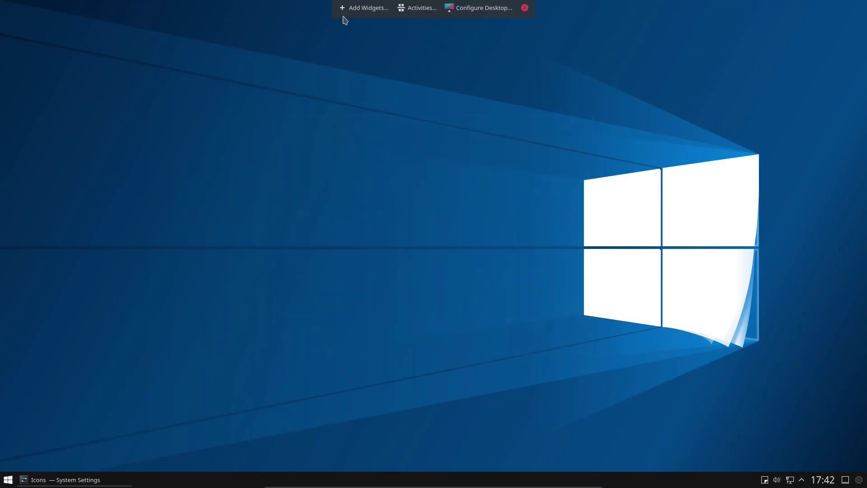
Drag the Present Windows Button and Search widgets onto the taskbar, then close the widget browser
left_click(351, 11)
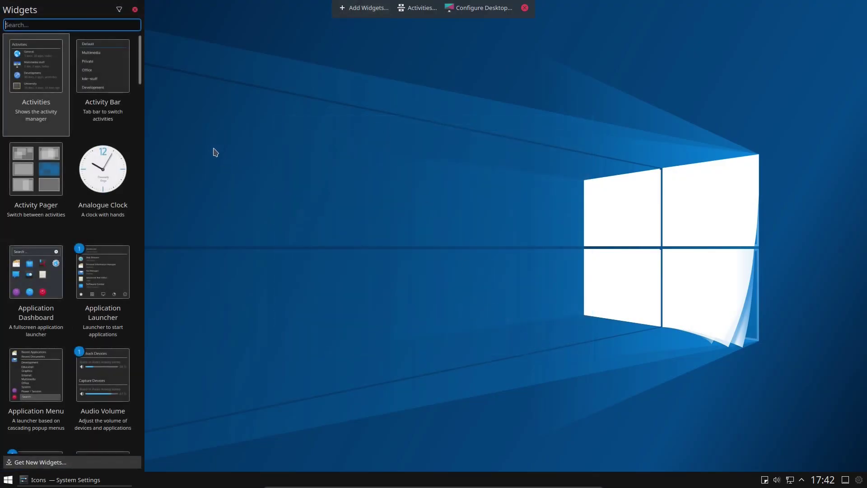
scroll(85, 263, "down", 1)
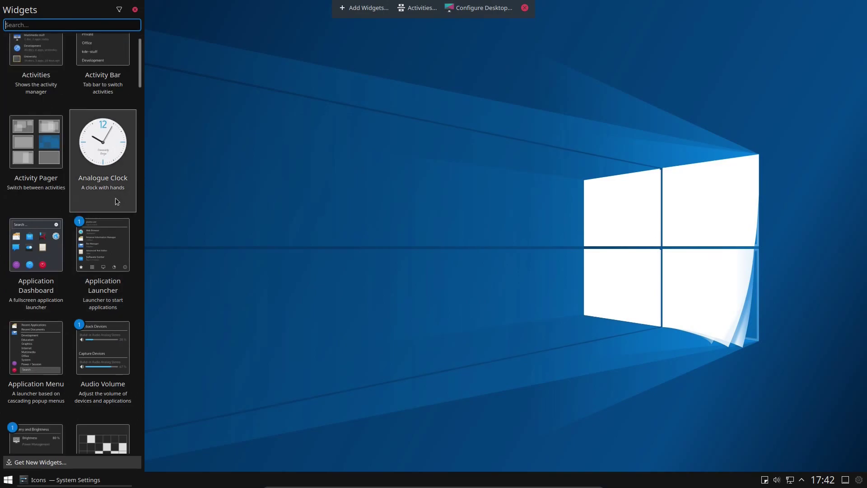
type("pr")
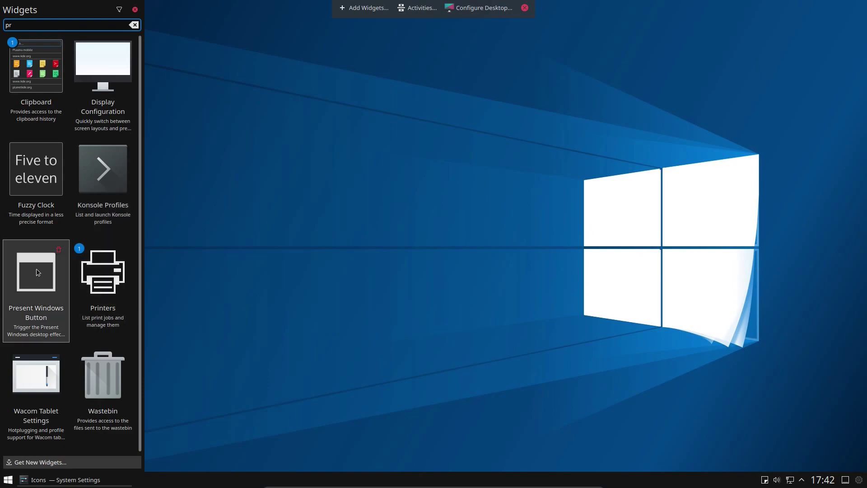
left_click_drag(33, 267, 30, 477)
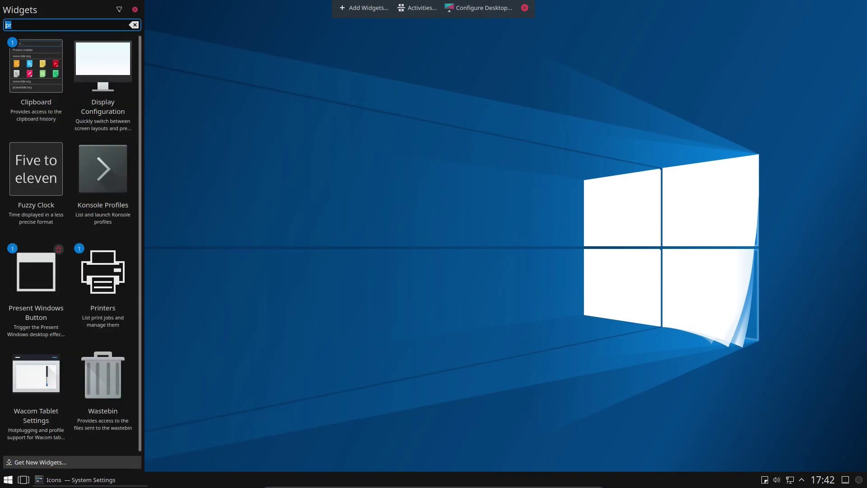
type("sea")
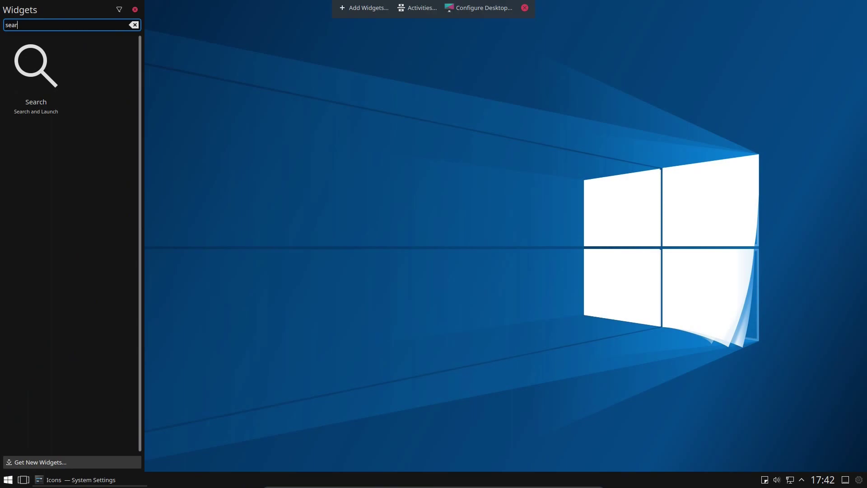
left_click_drag(36, 66, 24, 477)
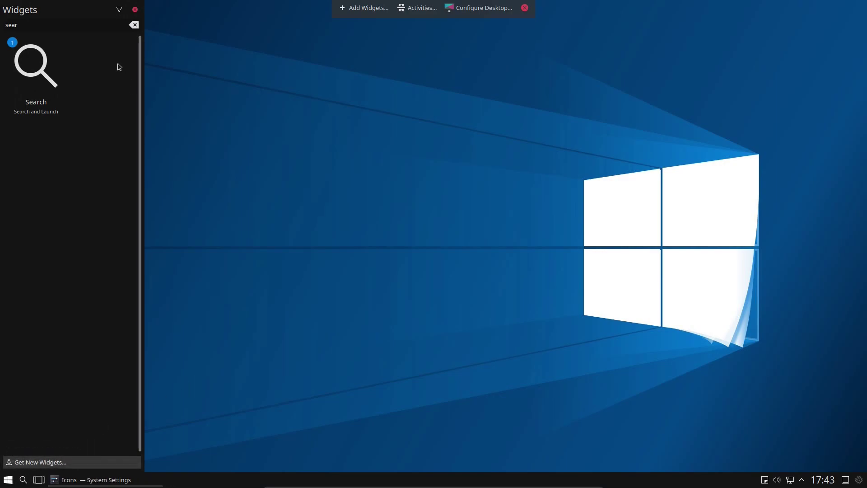
left_click(133, 11)
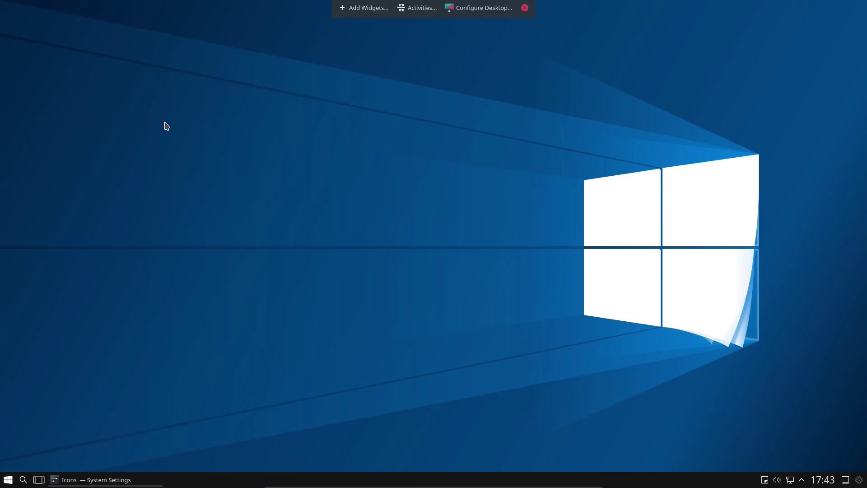
Replace the start launcher with the Tiled Menu widget
right_click(9, 483)
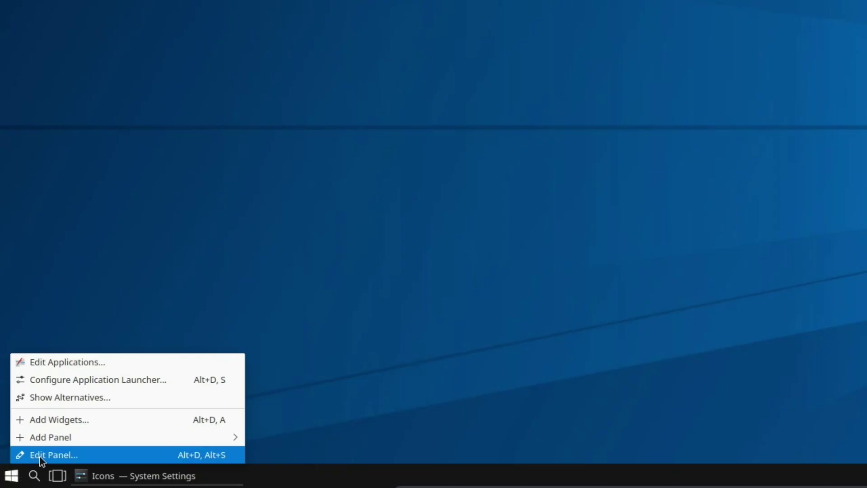
left_click(73, 400)
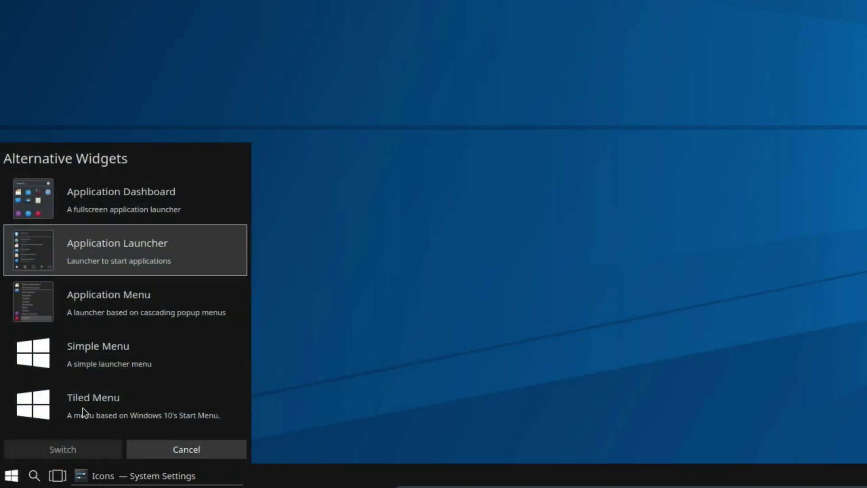
left_click(77, 407)
left_click(72, 450)
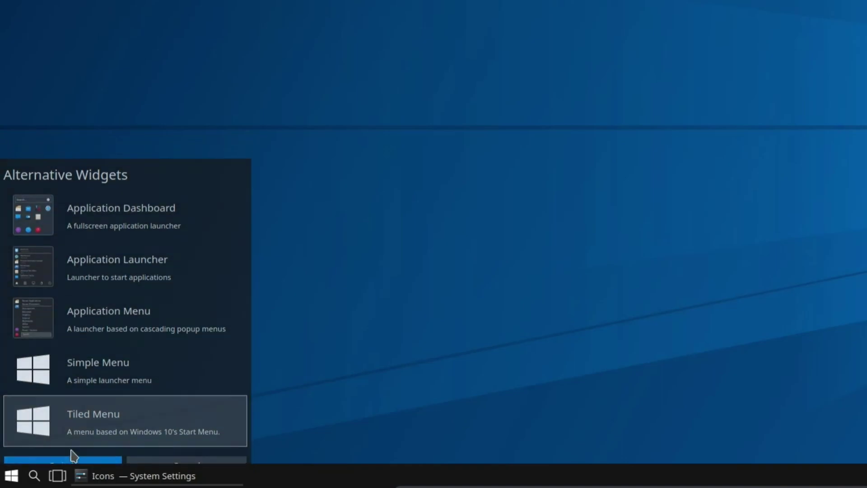
Switch the taskbar's task manager to the Icons-only Task Manager
right_click(191, 480)
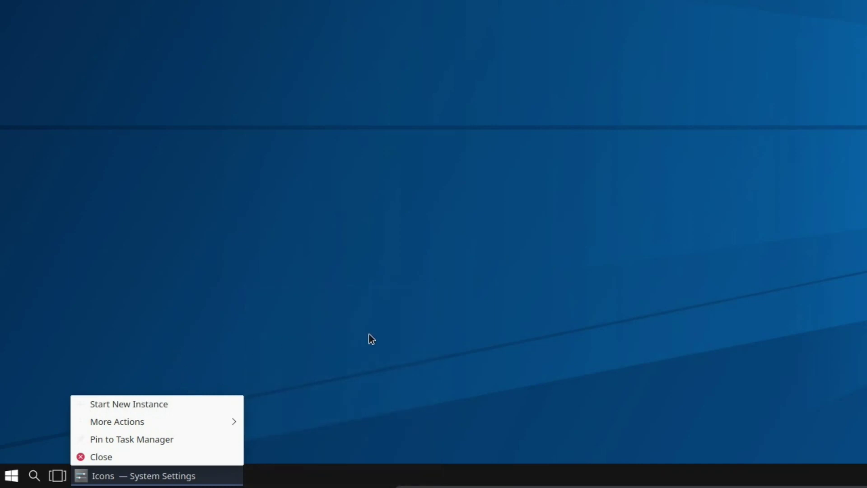
left_click(369, 337)
right_click(298, 477)
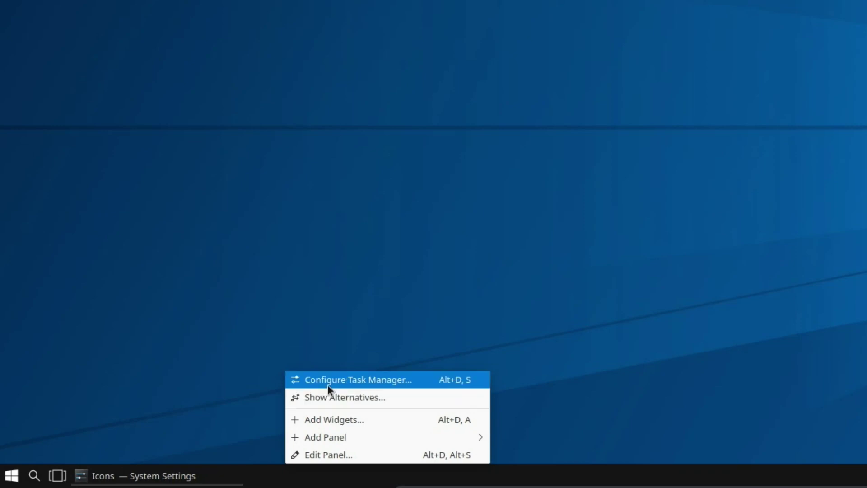
left_click(329, 398)
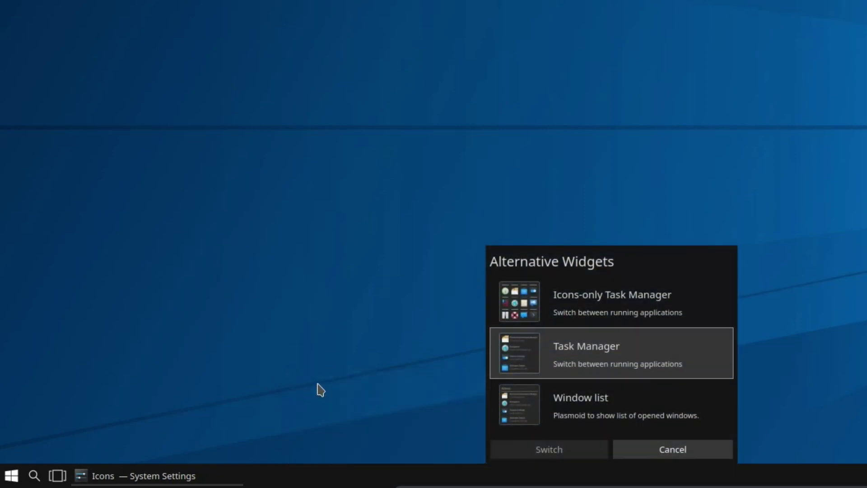
left_click(535, 303)
left_click(549, 449)
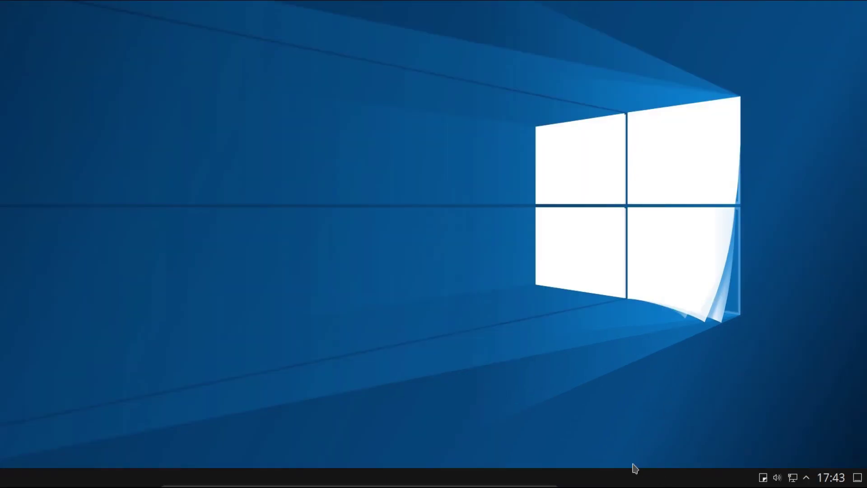
Make the bottom panel taller in panel edit mode
right_click(666, 470)
right_click(668, 487)
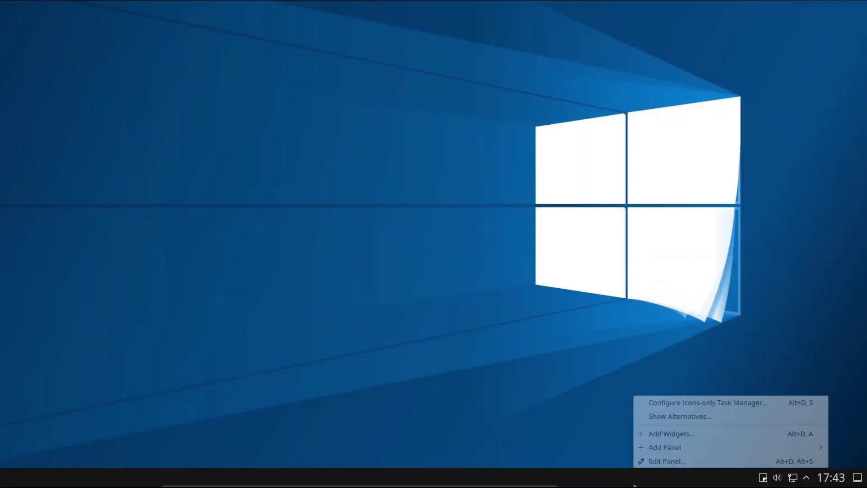
left_click(664, 462)
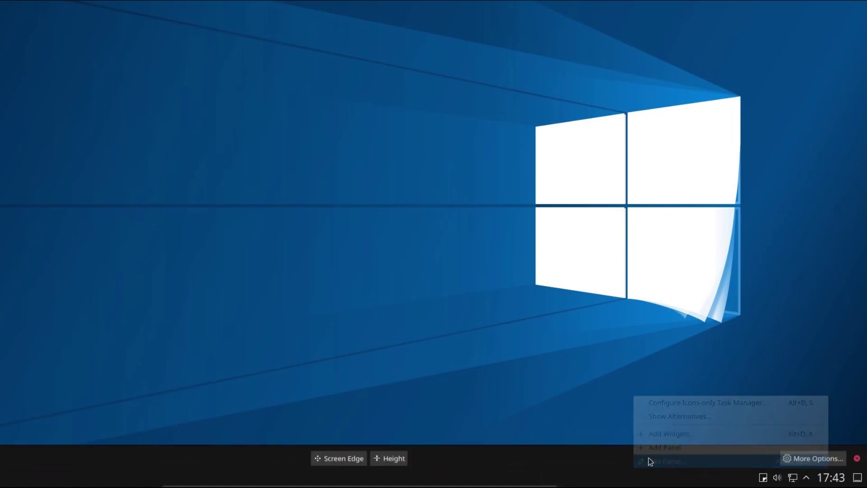
left_click(378, 458)
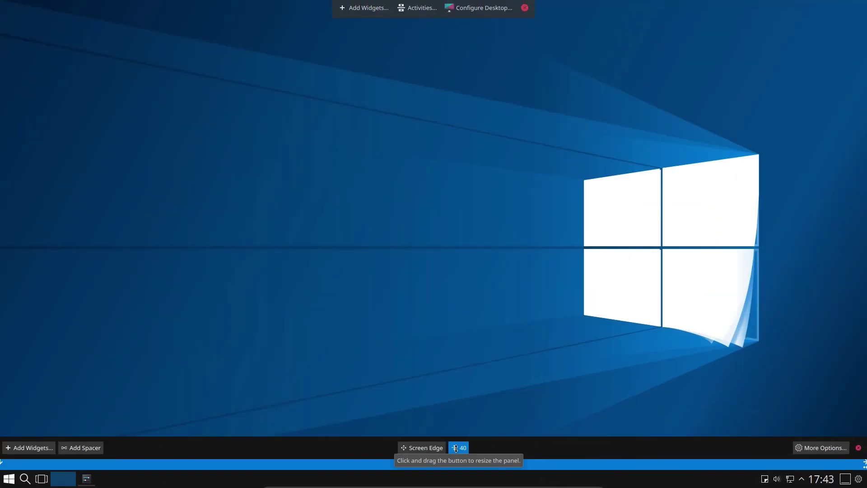
left_click_drag(456, 448, 456, 441)
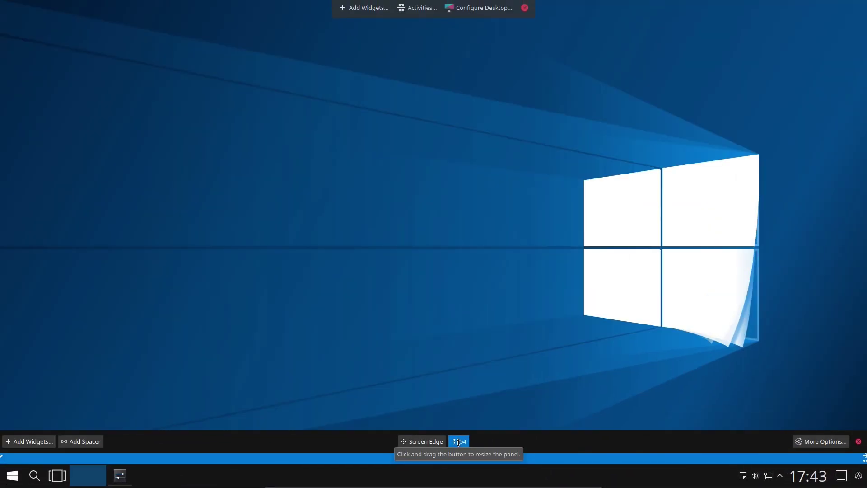
left_click(429, 350)
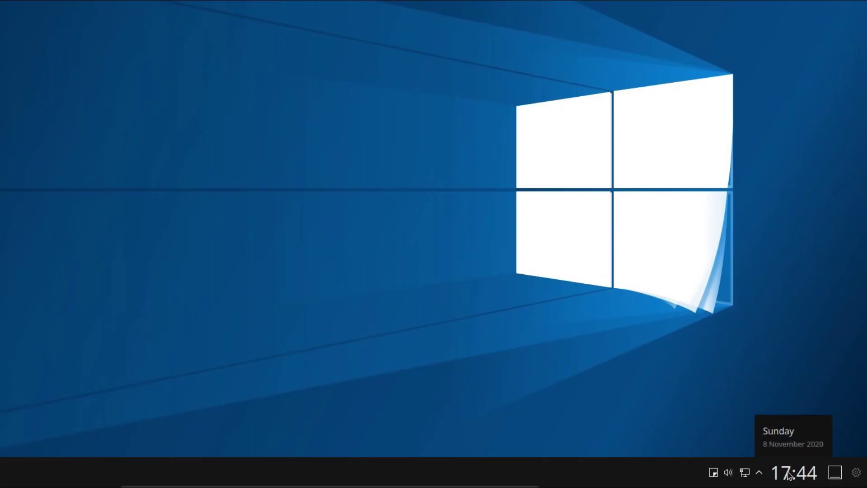
Enable Show date in the Digital Clock settings so the date appears under the time
right_click(807, 481)
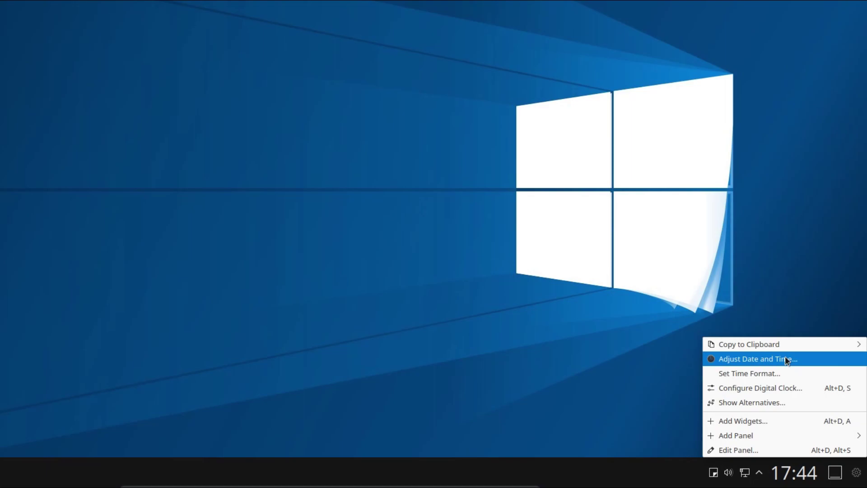
left_click(779, 391)
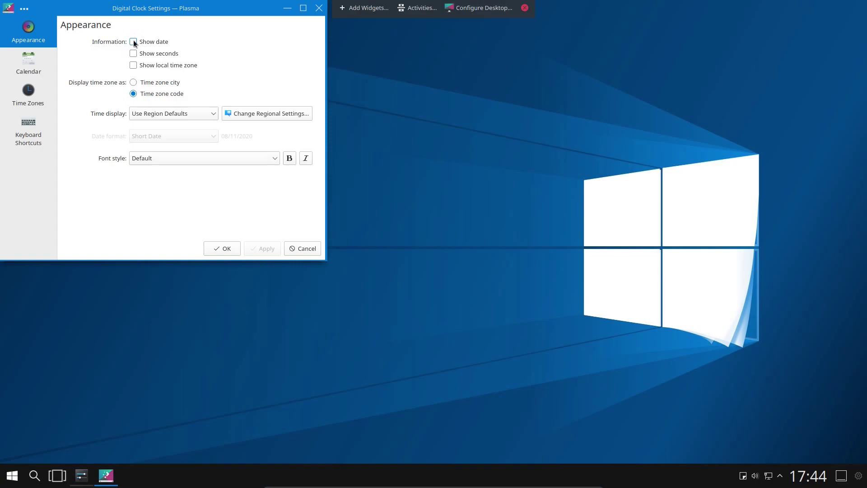
left_click(133, 42)
left_click(262, 249)
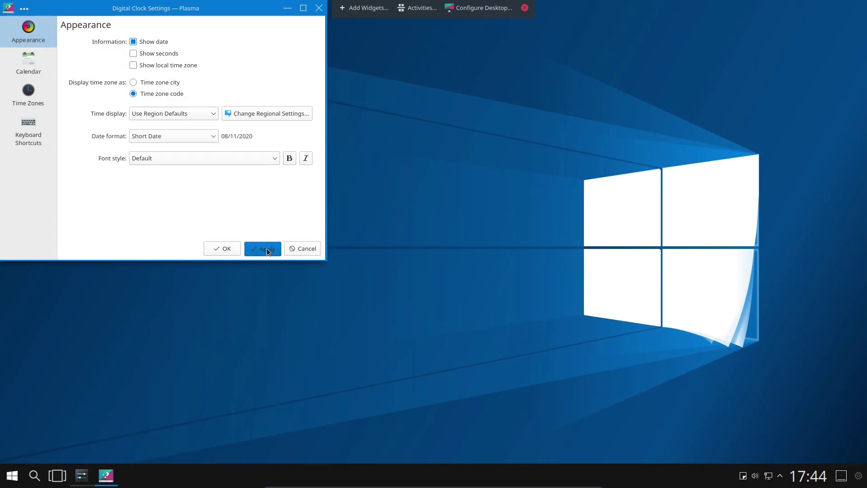
left_click(229, 253)
Fill the launcher with the default tile layout and add a Gmail preset tile
left_click(13, 476)
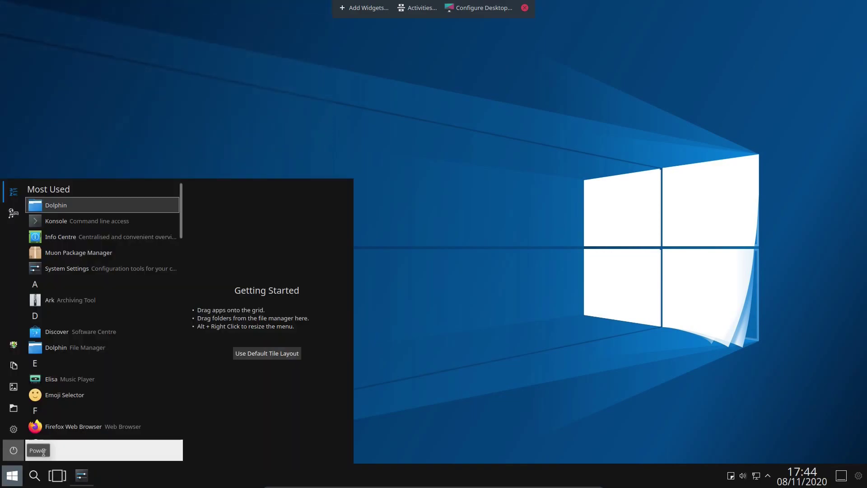
left_click(275, 353)
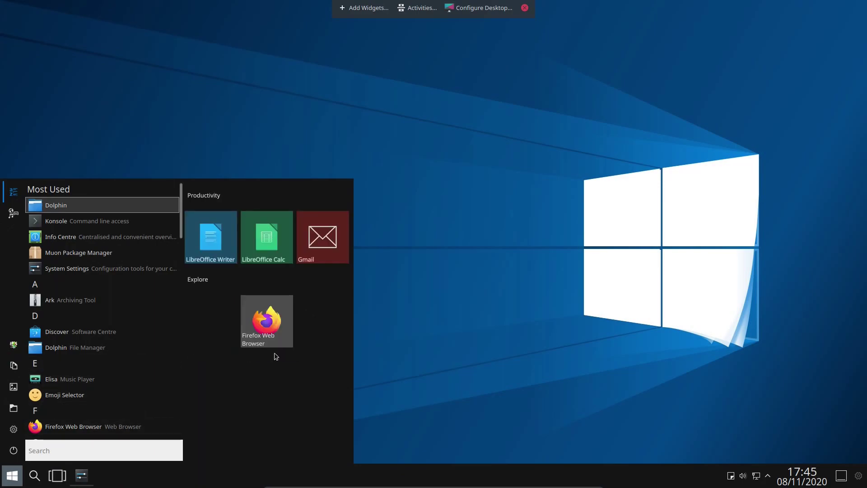
right_click(200, 313)
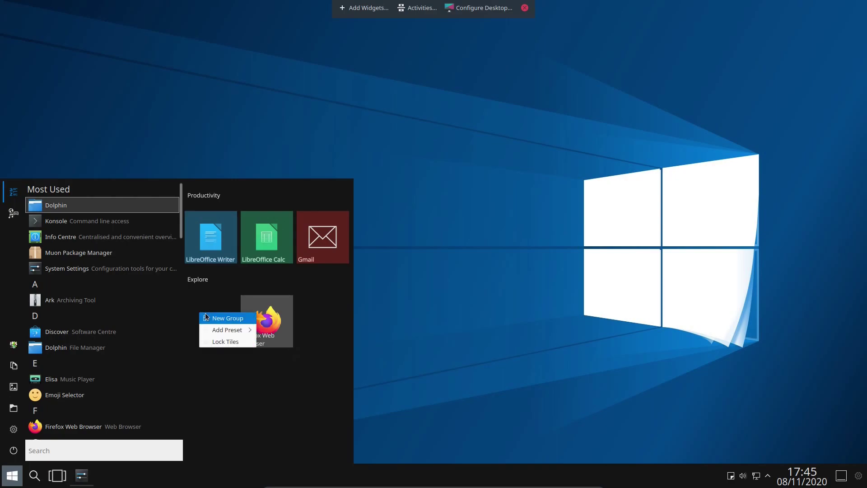
mouse_move(221, 332)
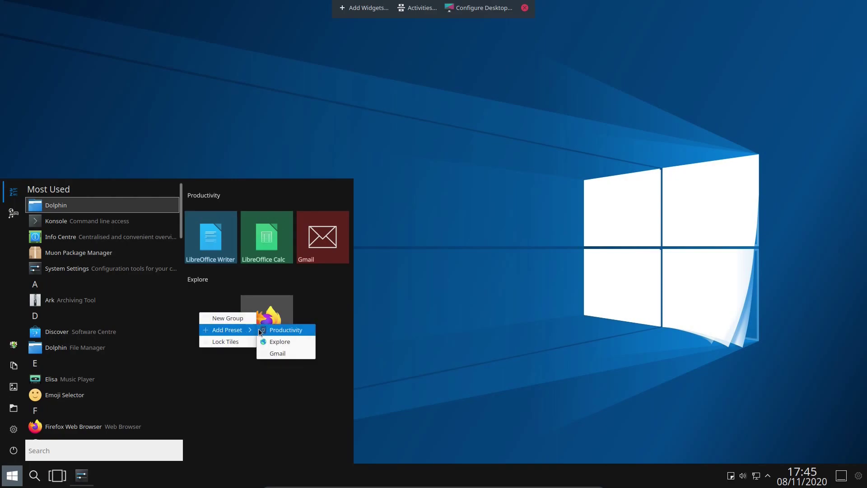
left_click(283, 351)
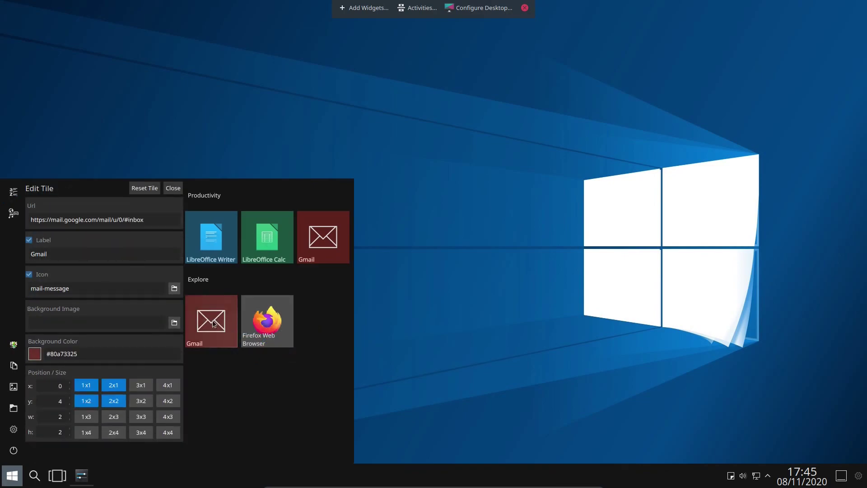
Set the Gmail tile's background colour to cyan
left_click(155, 219)
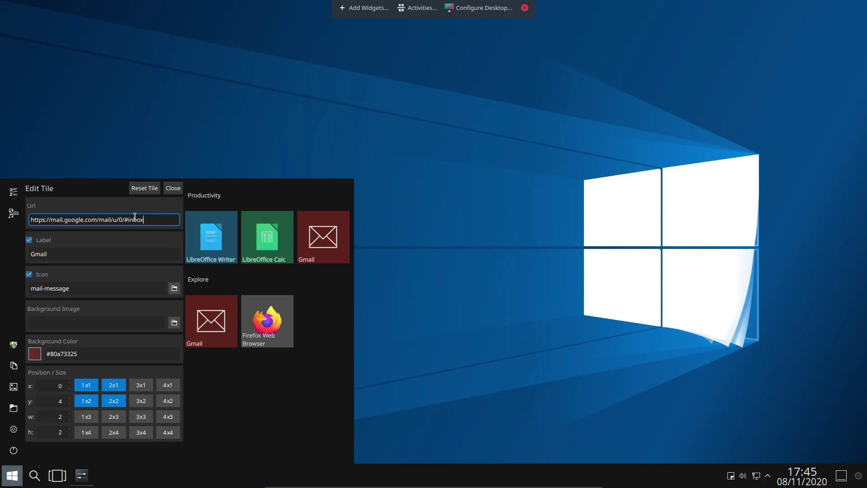
left_click_drag(144, 220, 23, 220)
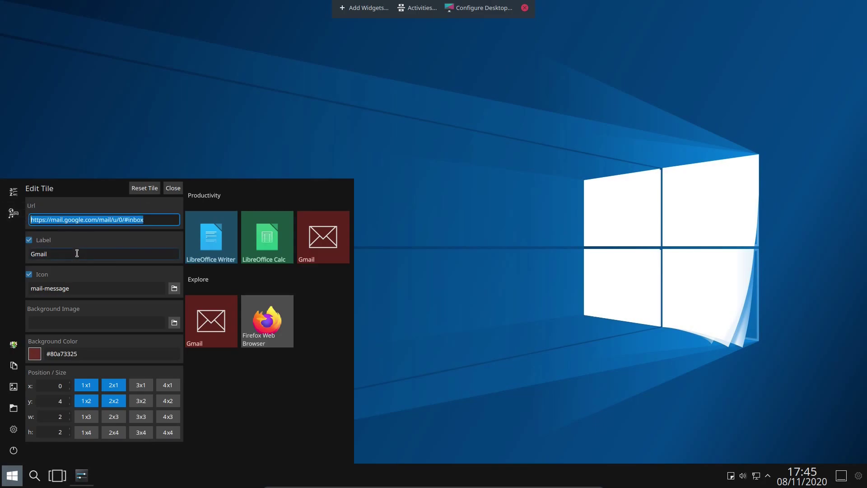
double_click(60, 254)
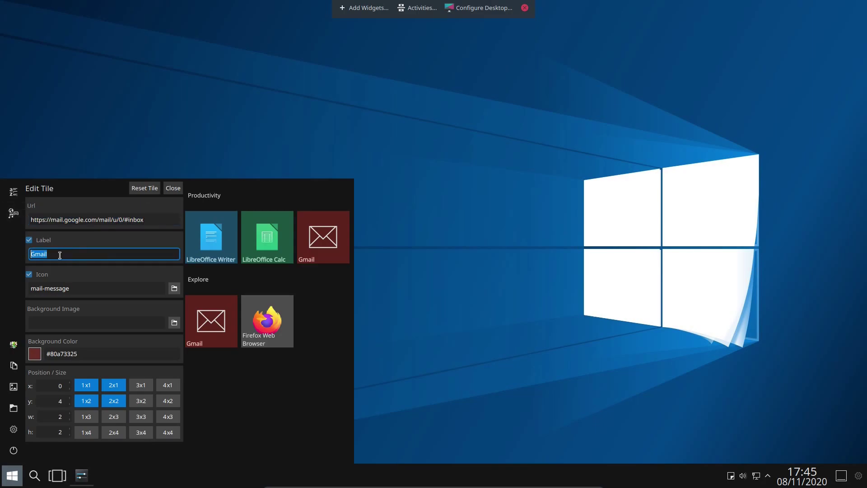
left_click(35, 354)
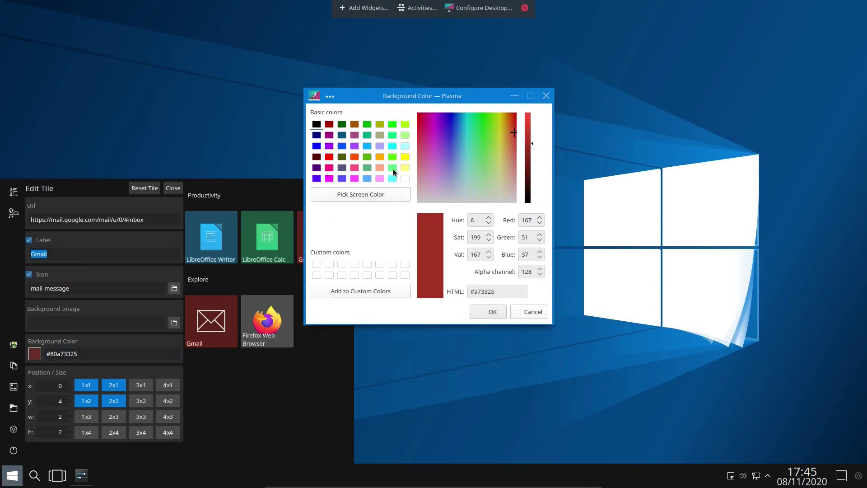
left_click(394, 170)
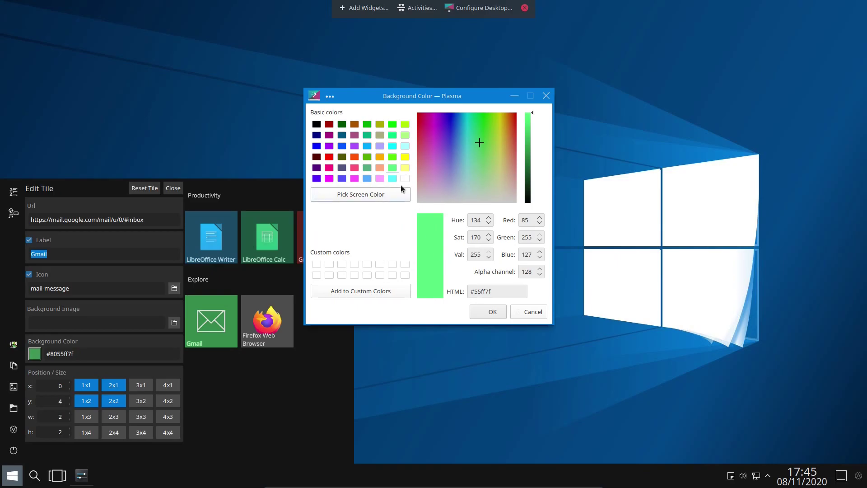
left_click(393, 157)
left_click(393, 146)
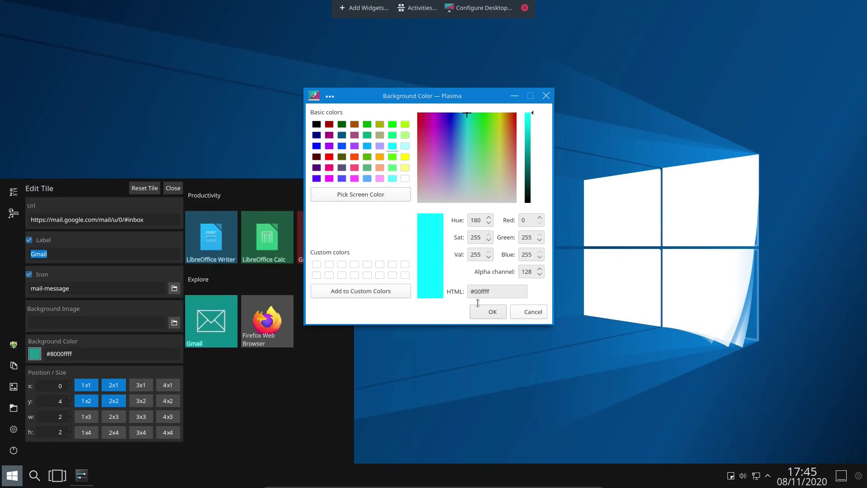
left_click(491, 311)
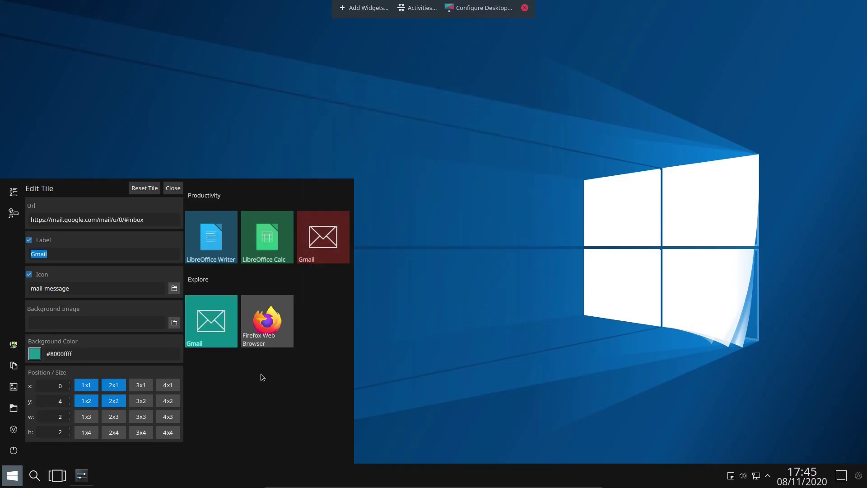
Add Discover as a tile under Explore and close the launcher
left_click(241, 379)
left_click_drag(62, 333, 309, 323)
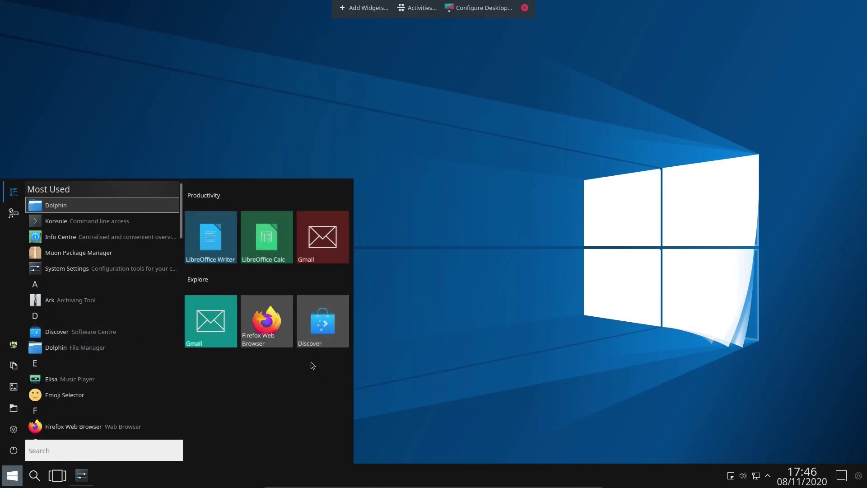
left_click(427, 288)
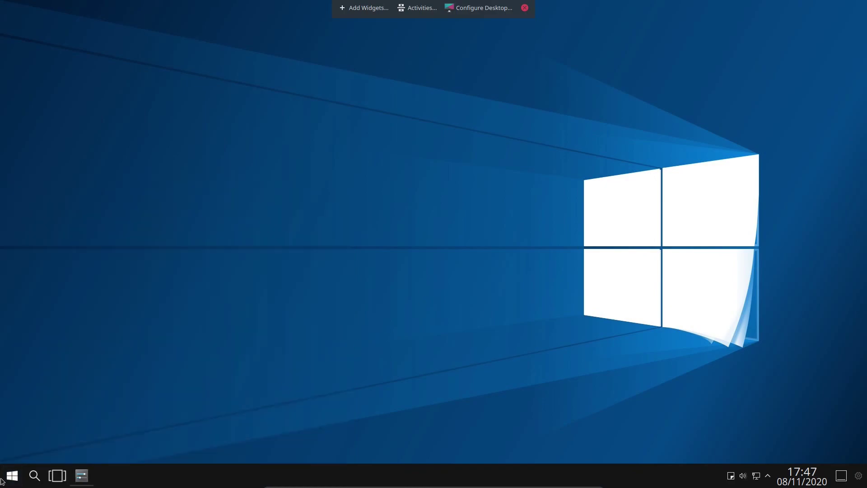
Launch Firefox and search the web for 'edge linux'
left_click(51, 478)
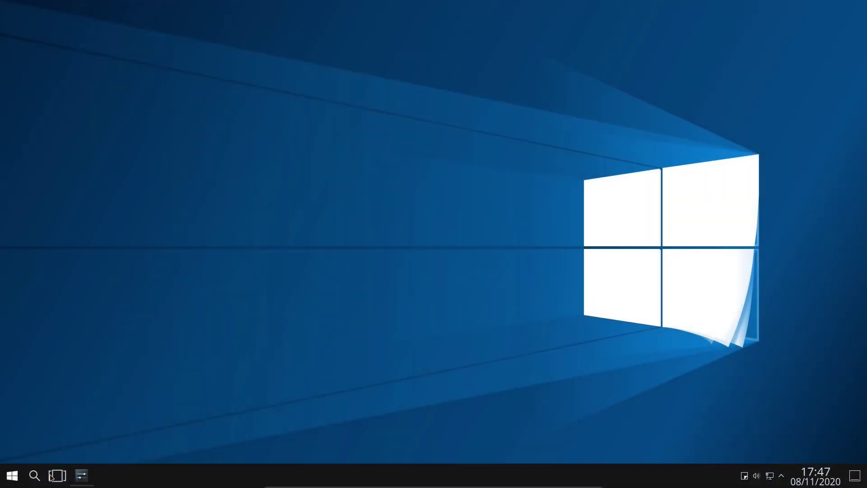
left_click(12, 475)
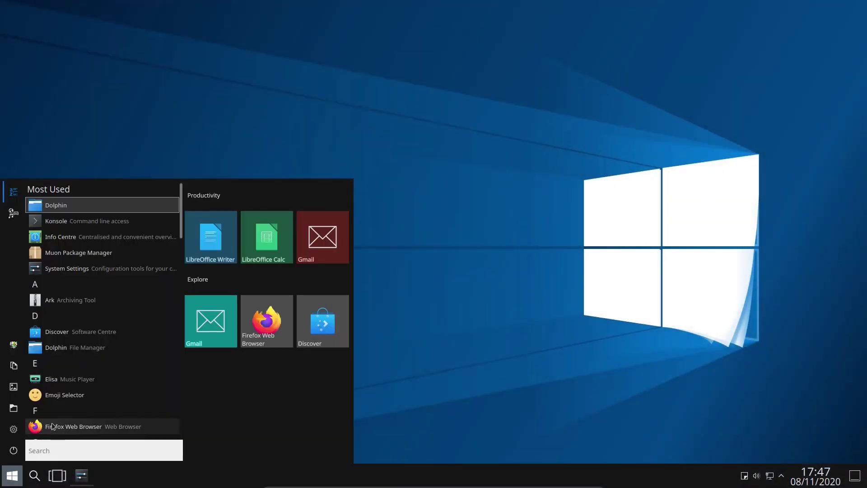
left_click(52, 427)
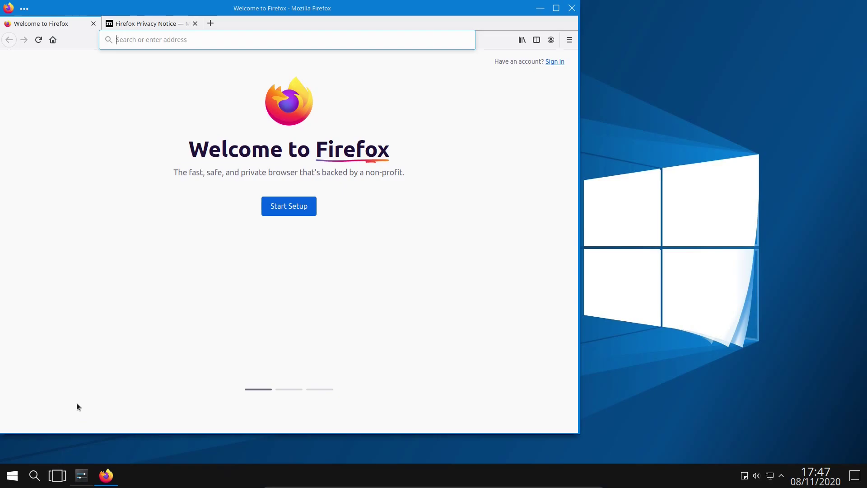
type("edge linux")
key("Return")
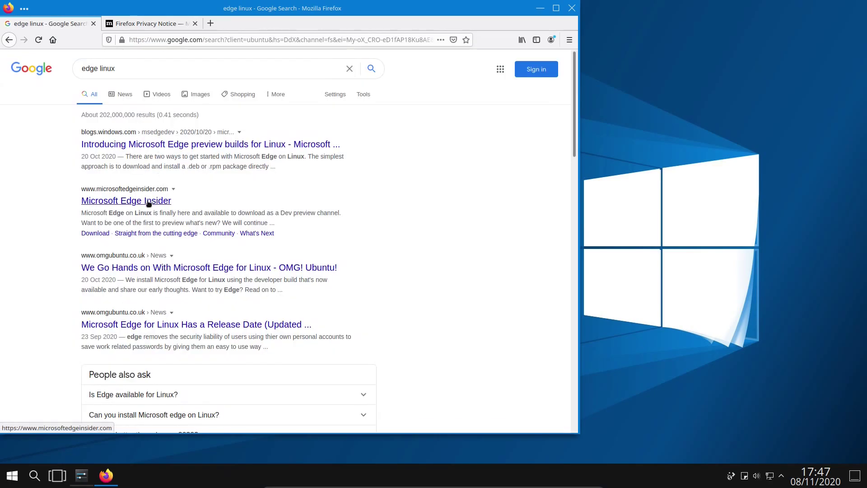
Download the Edge Dev Linux (.deb) package from the Microsoft Edge Insider site, accepting the terms
left_click(148, 202)
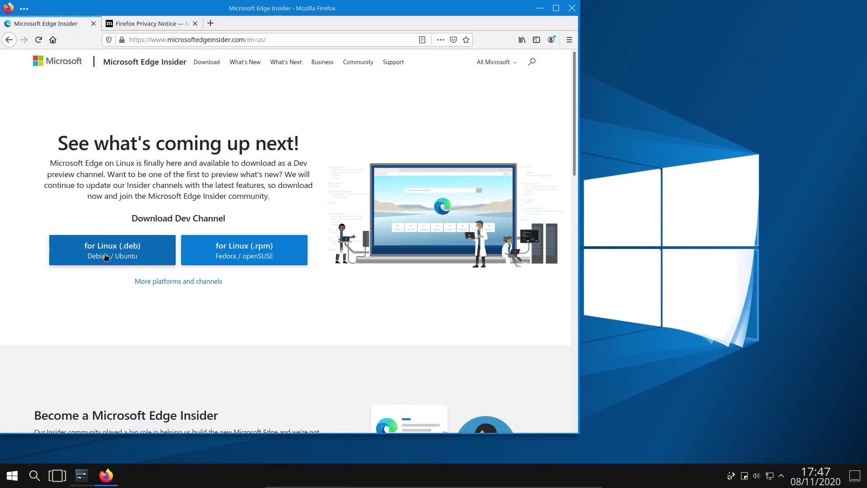
left_click(107, 256)
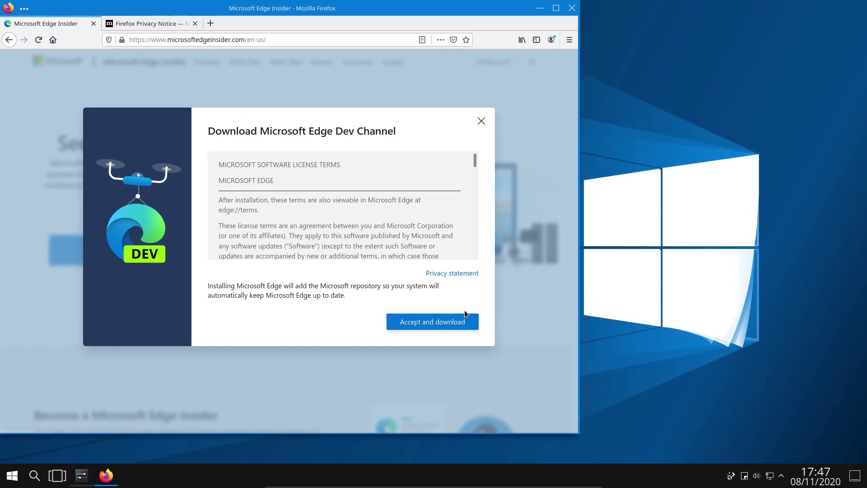
left_click(453, 323)
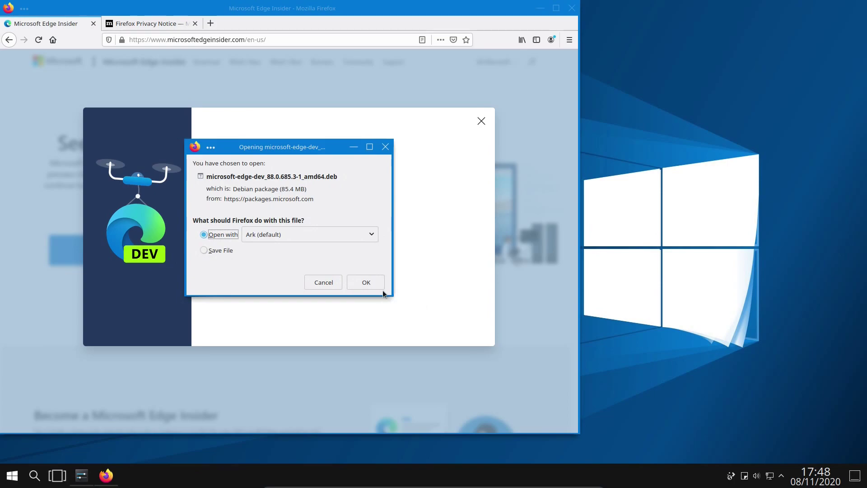
left_click(368, 282)
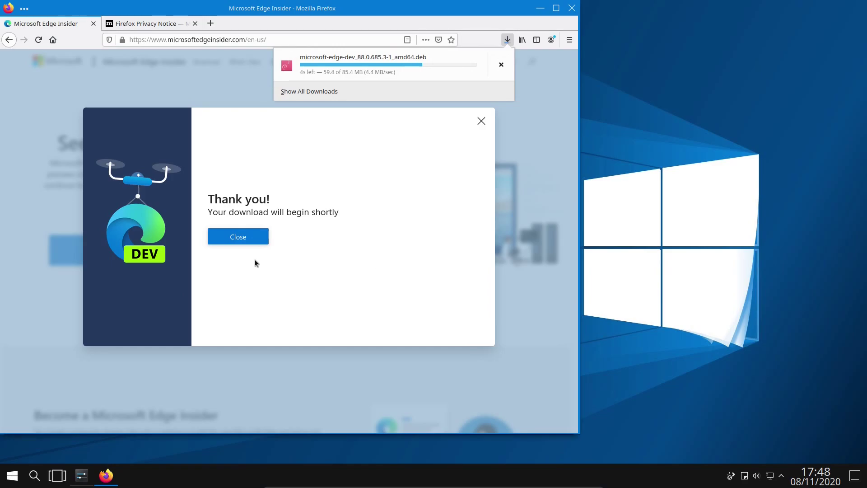
left_click(244, 237)
left_click(244, 235)
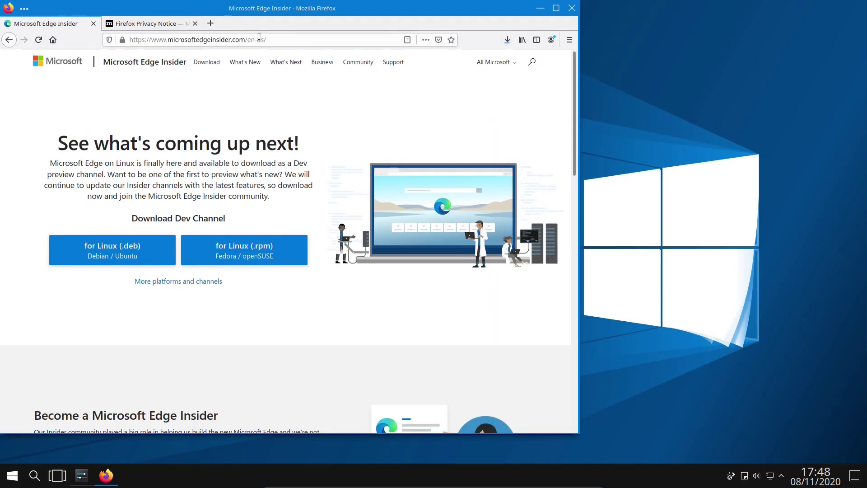
left_click(266, 39)
Save the Teams Linux DEB (64-bit) package from the Teams download page, then minimize Firefox
type("https://www.microsoft.com/en-gb/microsoft-365/microsoft-teams/download-app")
key("Return")
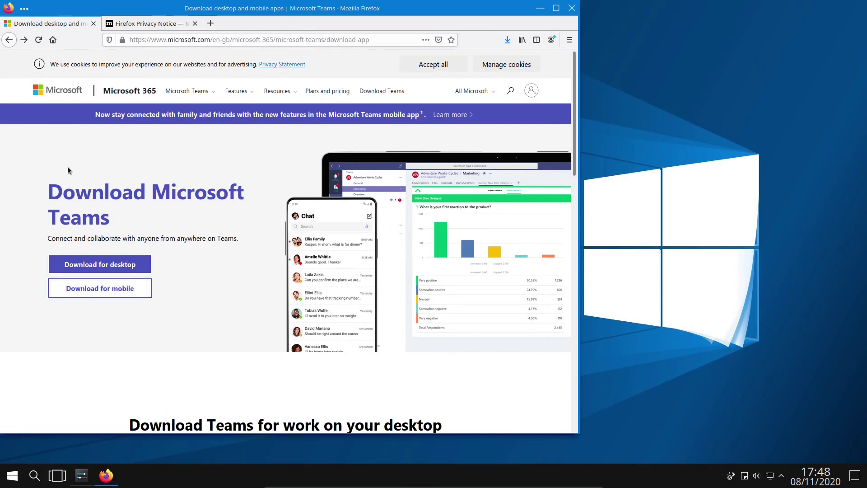
left_click(103, 266)
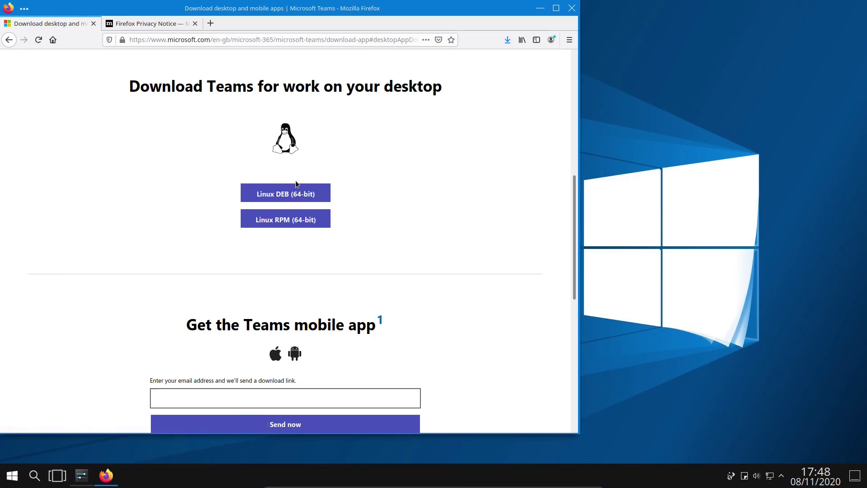
left_click(292, 192)
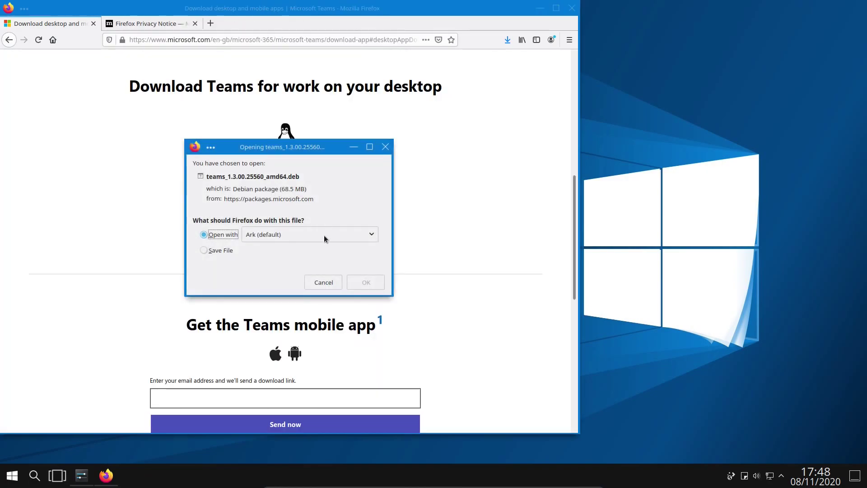
left_click(203, 250)
left_click(366, 283)
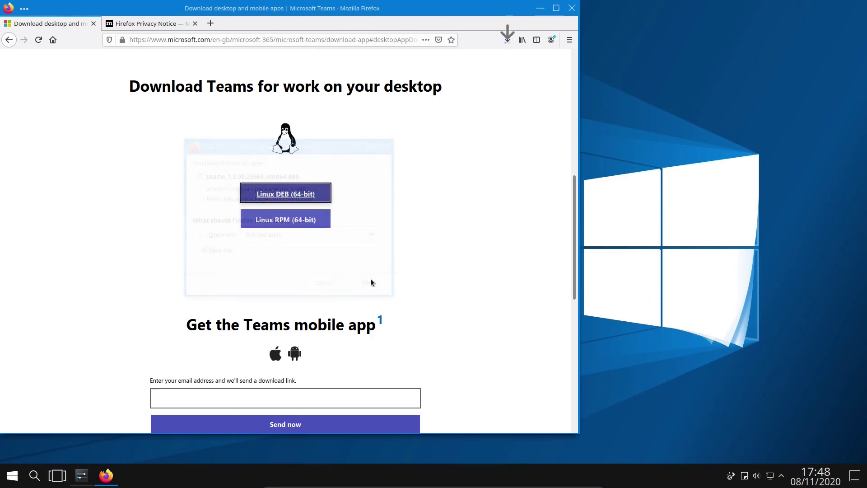
left_click(540, 8)
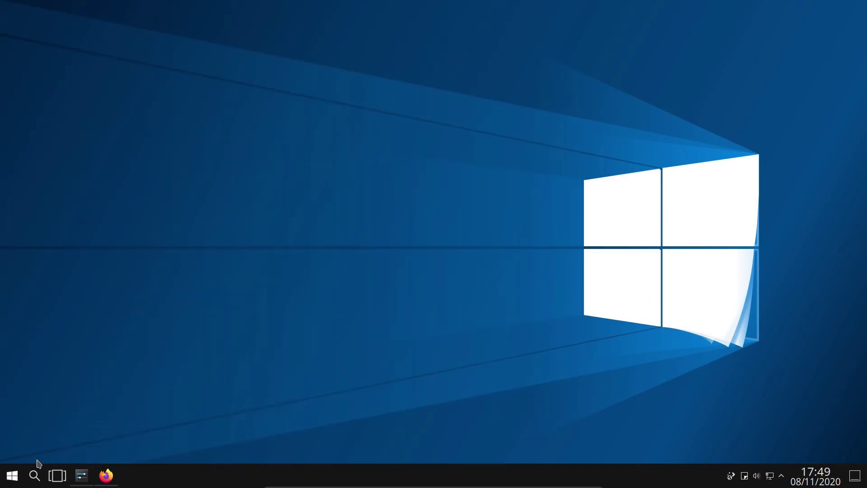
In Konsole, run 'sudo snap install --classic powershell', then change into ~/Downloads
left_click(12, 476)
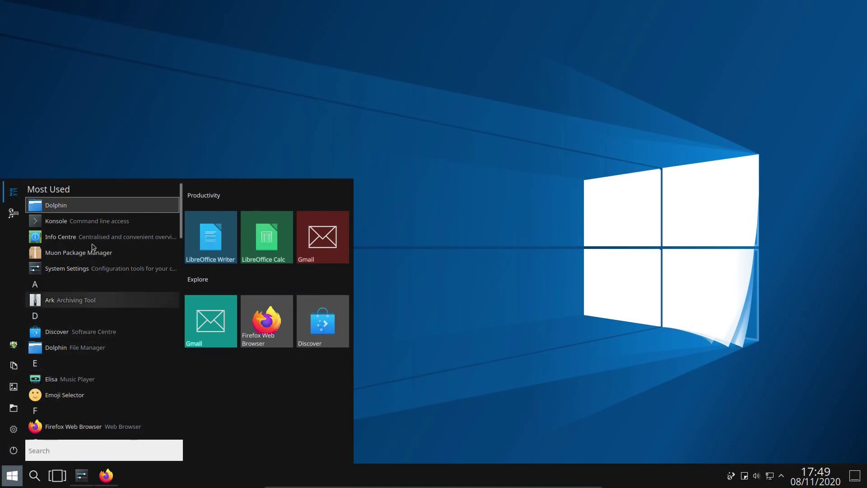
left_click(103, 221)
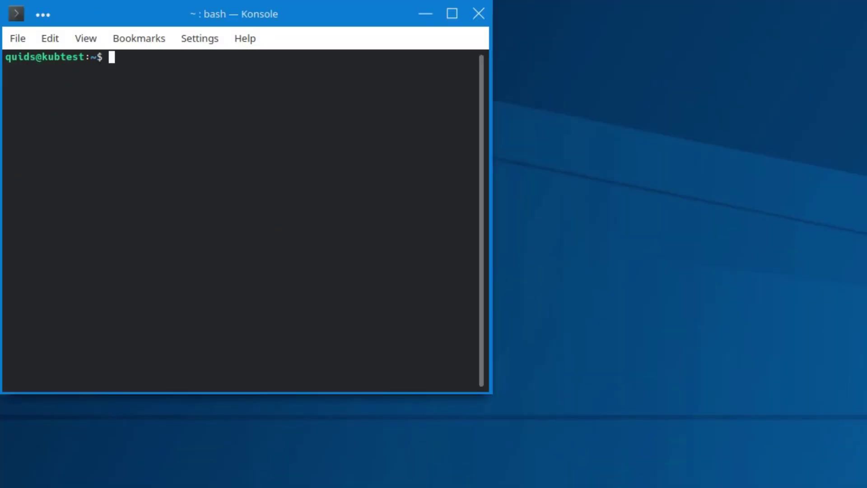
type("sudo snap")
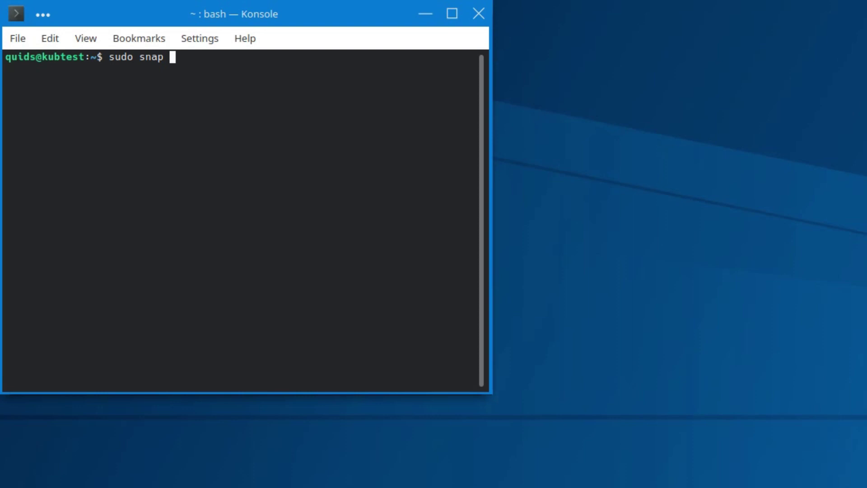
type("install --classic")
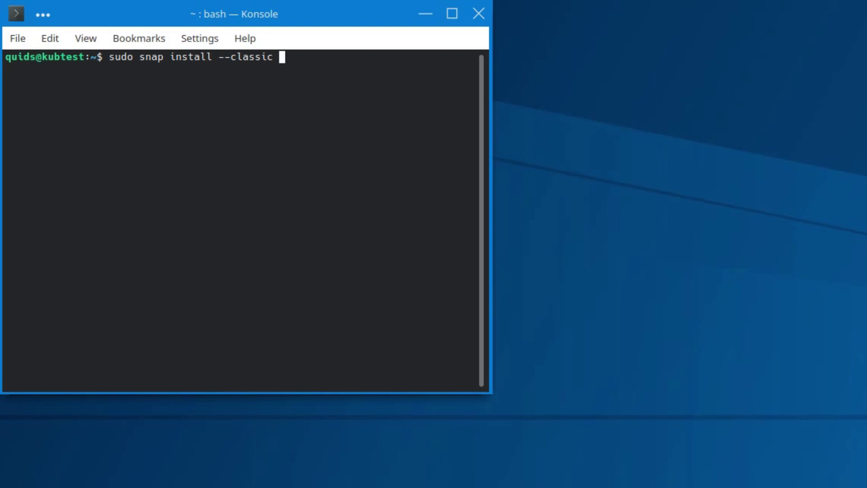
type("powershell")
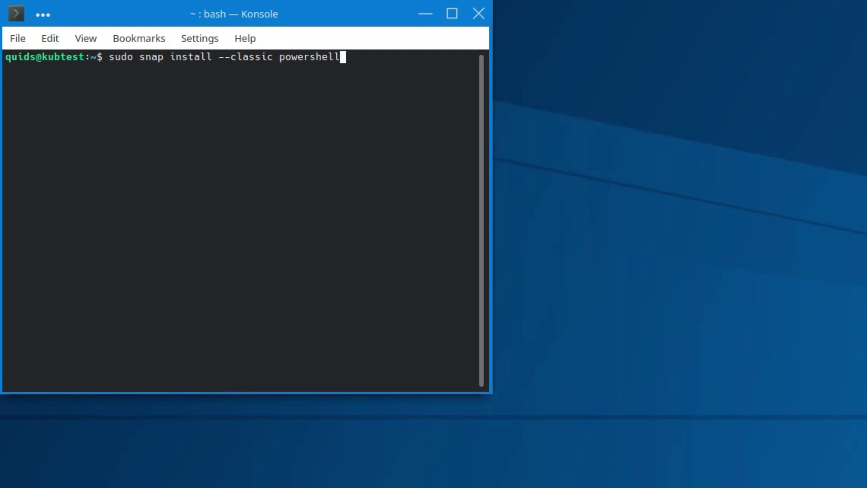
key("Return")
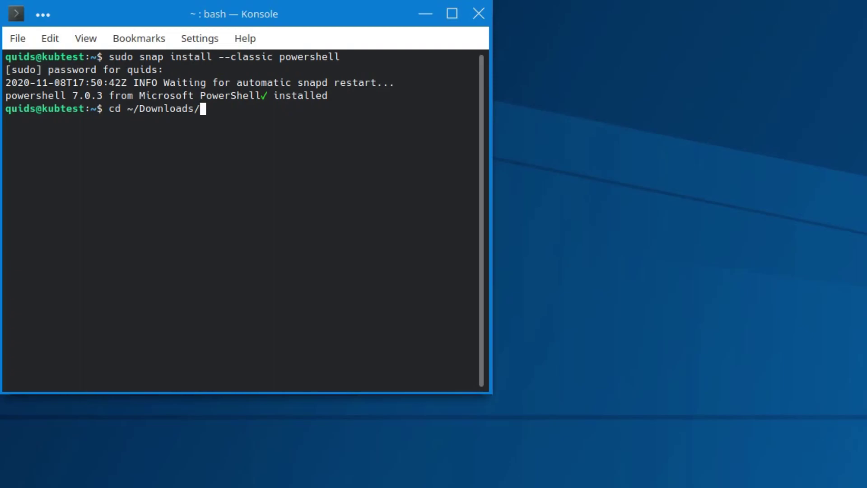
key("Return")
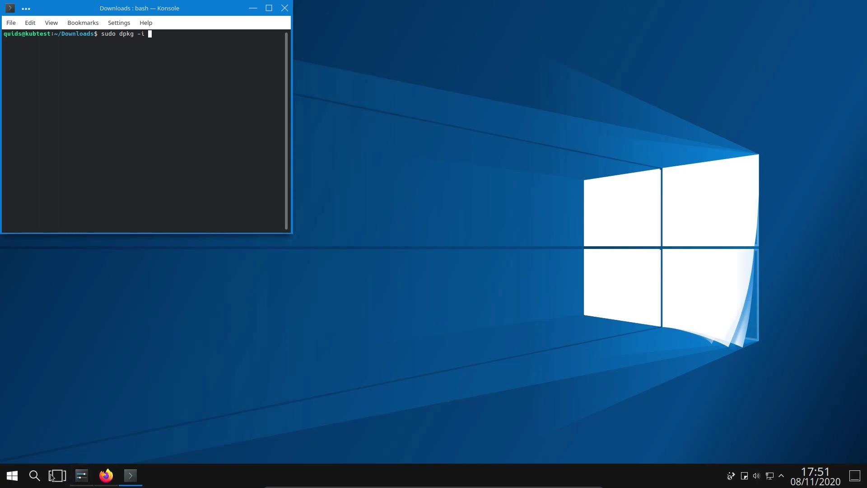
Try installing the microsoft-edge-dev .deb from Dolphin, cancel the dependency error, and return to Konsole
left_click(16, 475)
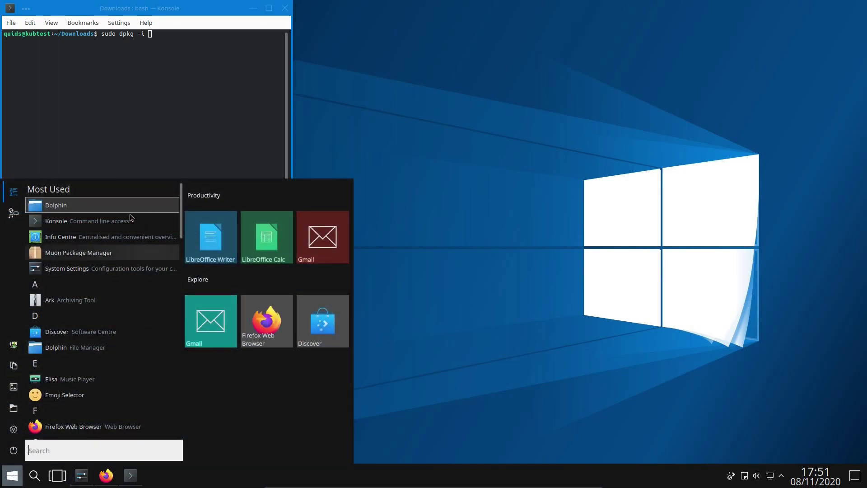
left_click(75, 206)
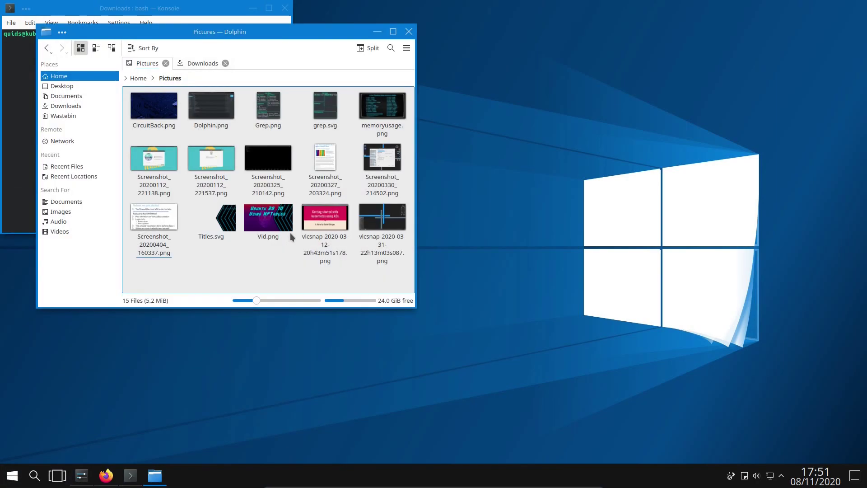
double_click(154, 113)
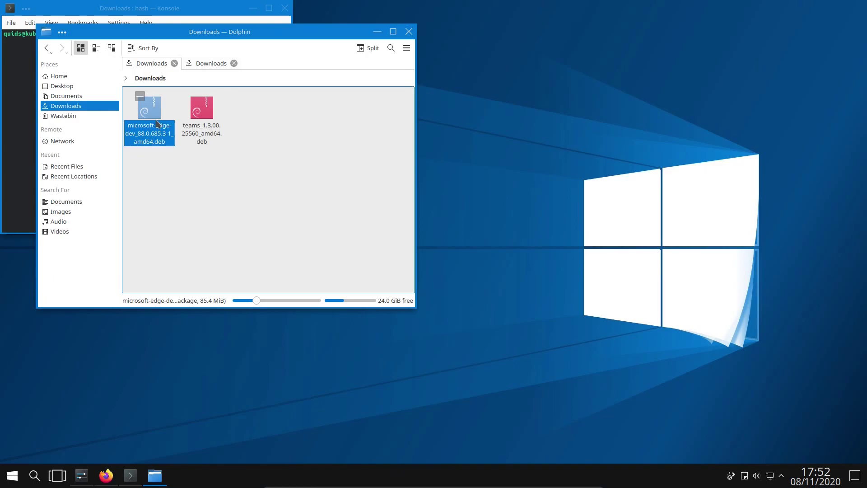
left_click(164, 116)
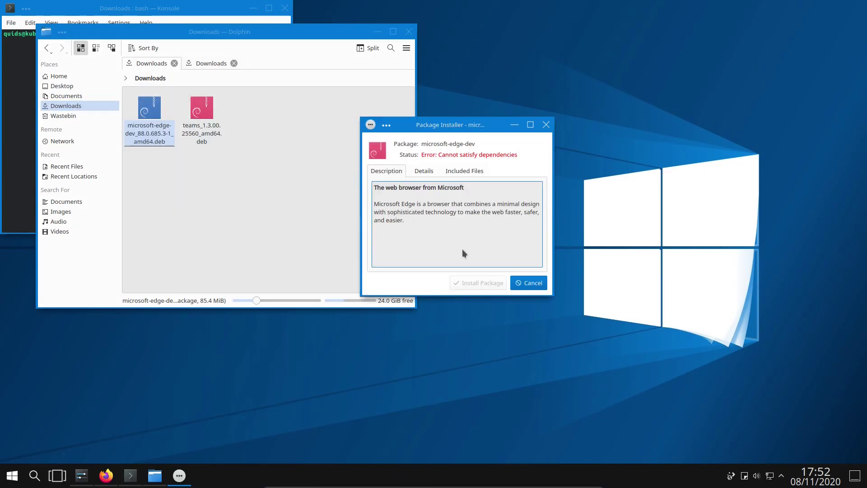
left_click(527, 283)
left_click(210, 12)
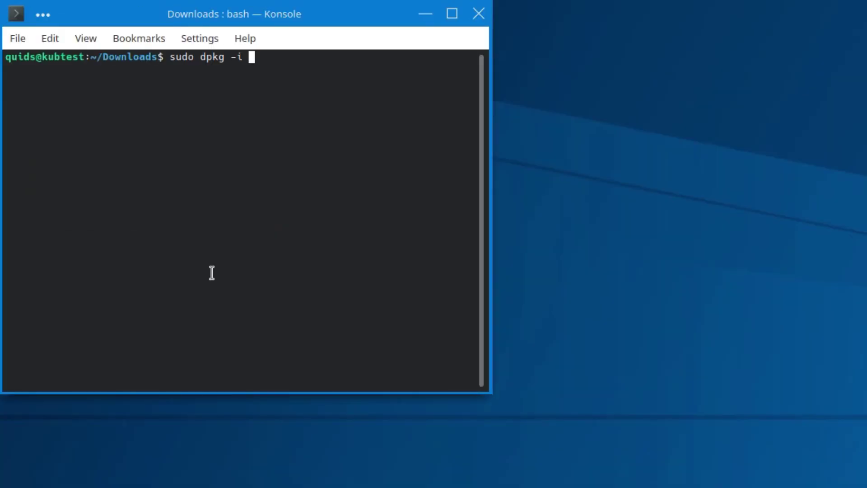
Install the microsoft-edge-dev .deb with sudo dpkg -i, using Tab completion
key("Tab")
key("Tab")
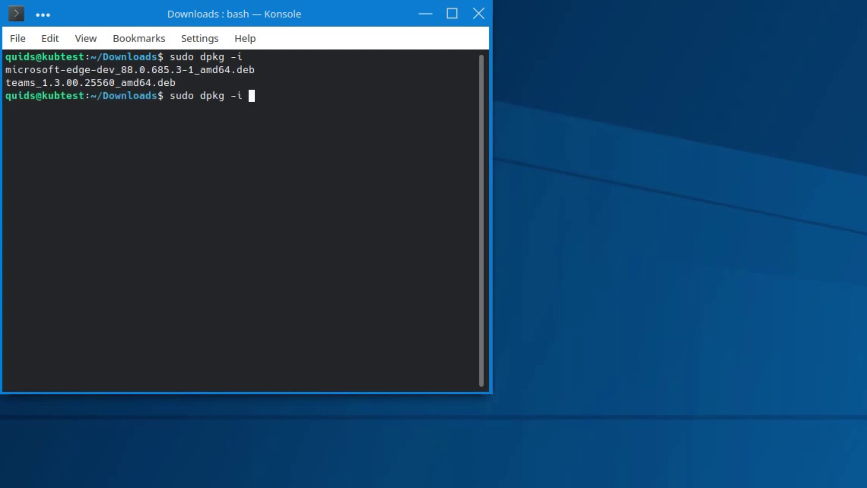
type("mi")
key("Tab")
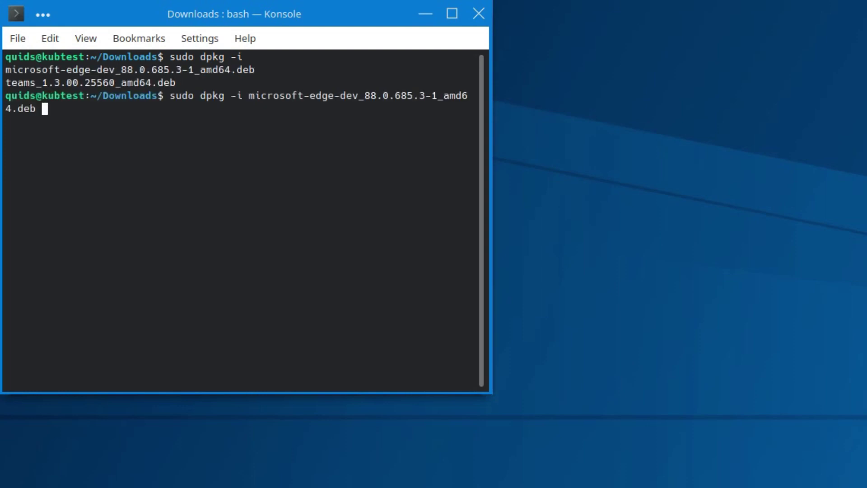
key("Return")
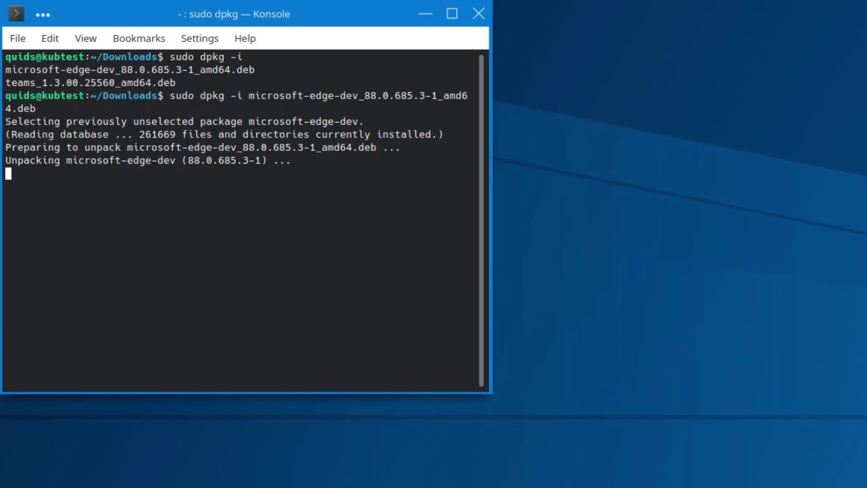
Install teams_1.3.00.25560_amd64.deb with sudo dpkg -i and clear the screen
type("sudo dpkg -i teams_1.3.00.25560_amd64.deb")
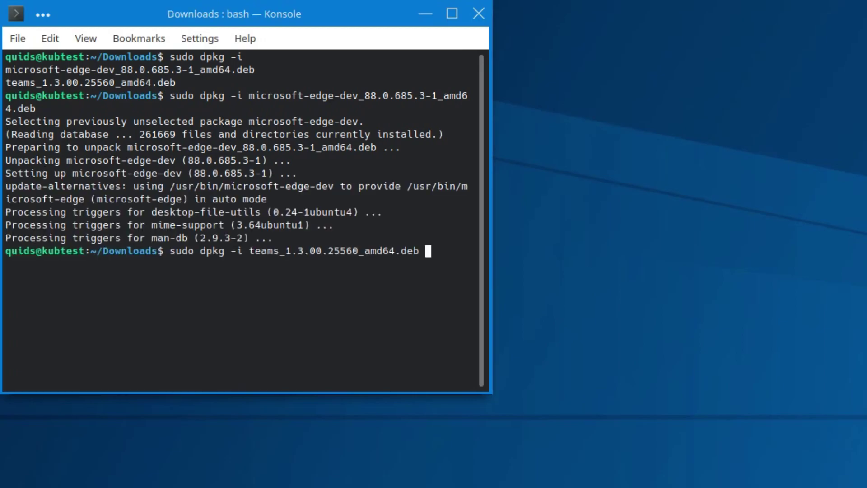
key("Return")
key("ctrl+l")
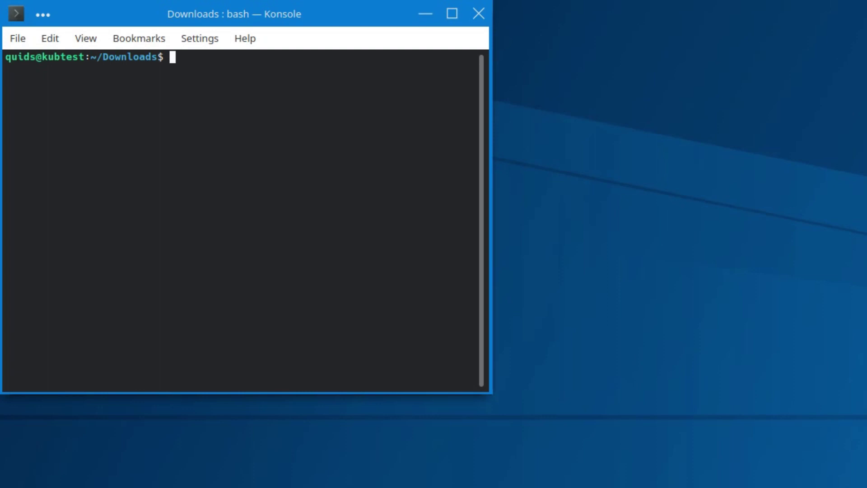
Start PowerShell, then exit back to bash
type("powershell")
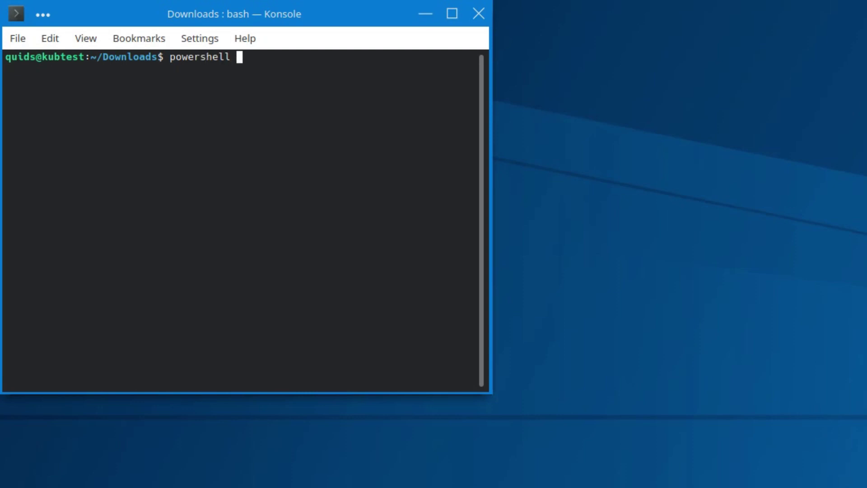
key("Return")
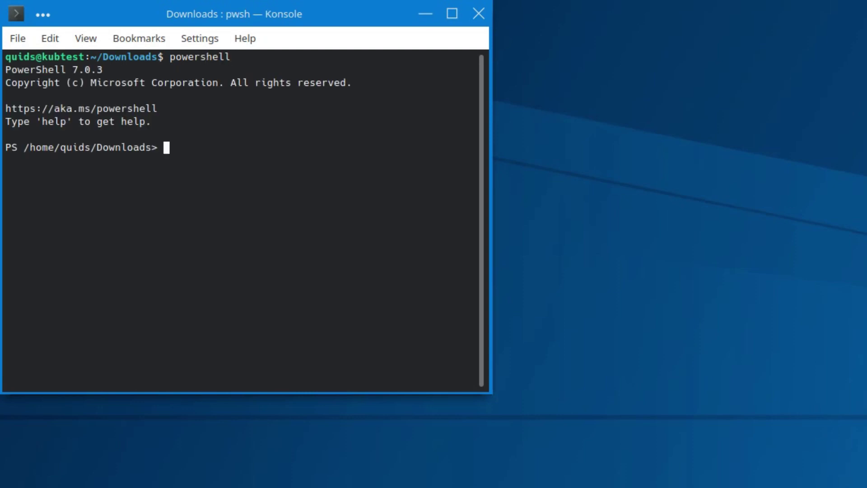
type("exit")
key("Return")
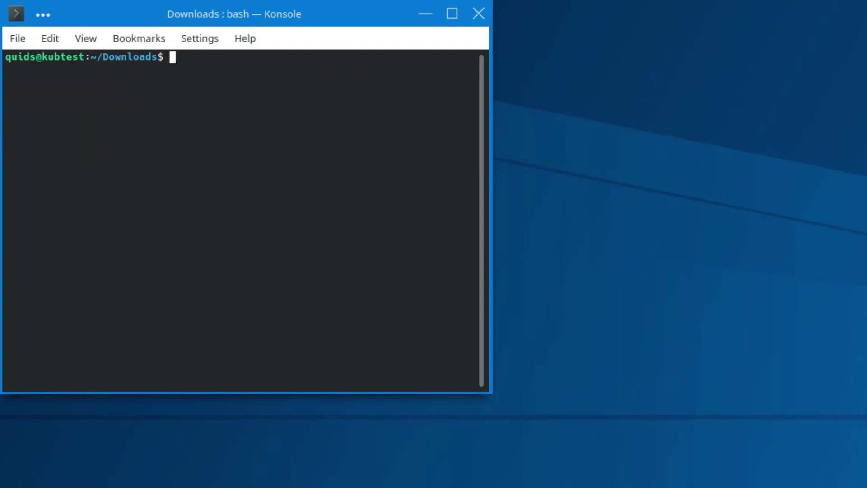
Run 'which powershell' and copy the /snap/bin/powershell path
type("which power")
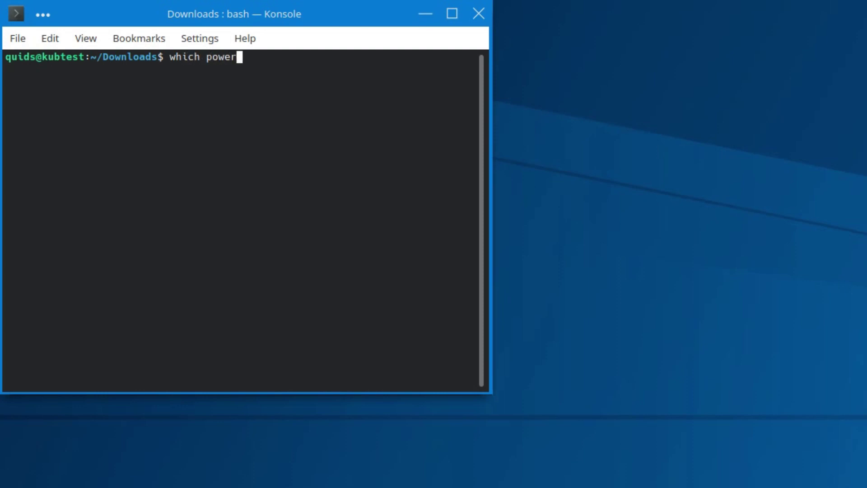
key("Tab")
key("Return")
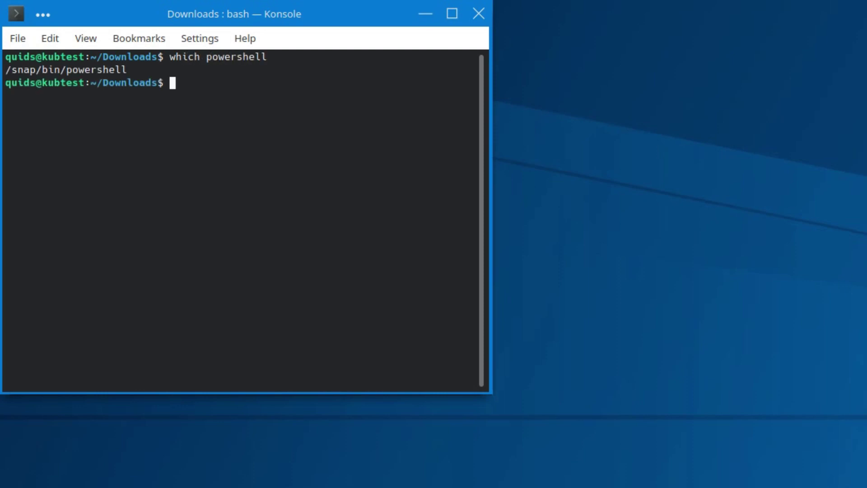
left_click_drag(131, 70, 5, 70)
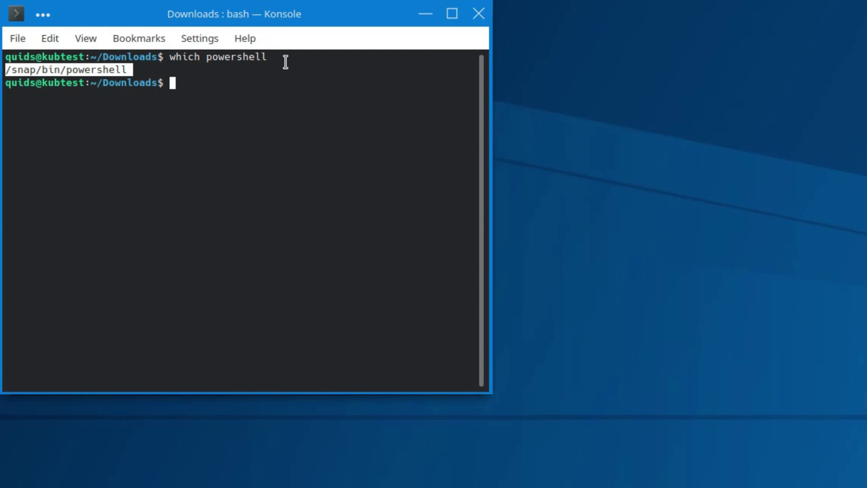
Create a new Konsole profile whose command is /snap/bin/powershell
left_click(211, 41)
mouse_move(236, 81)
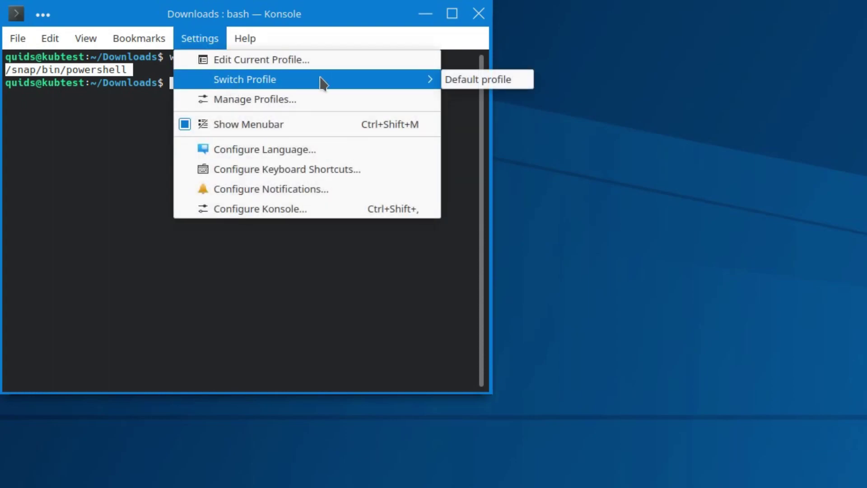
left_click(321, 99)
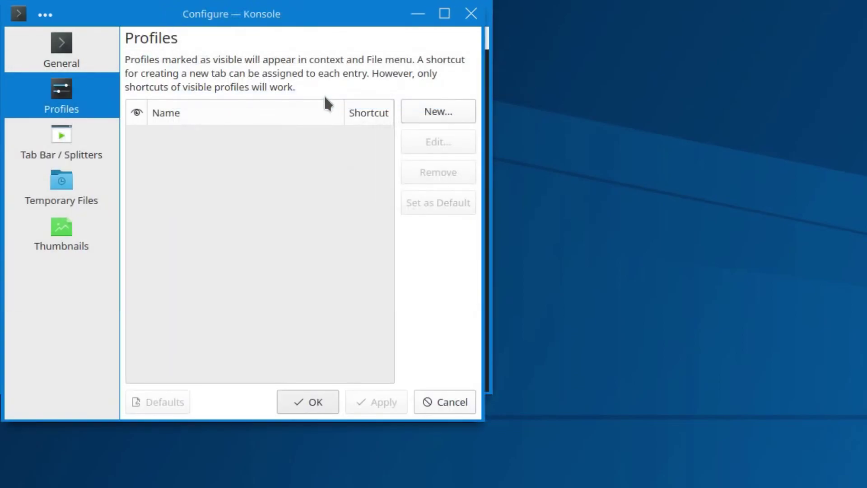
left_click(439, 112)
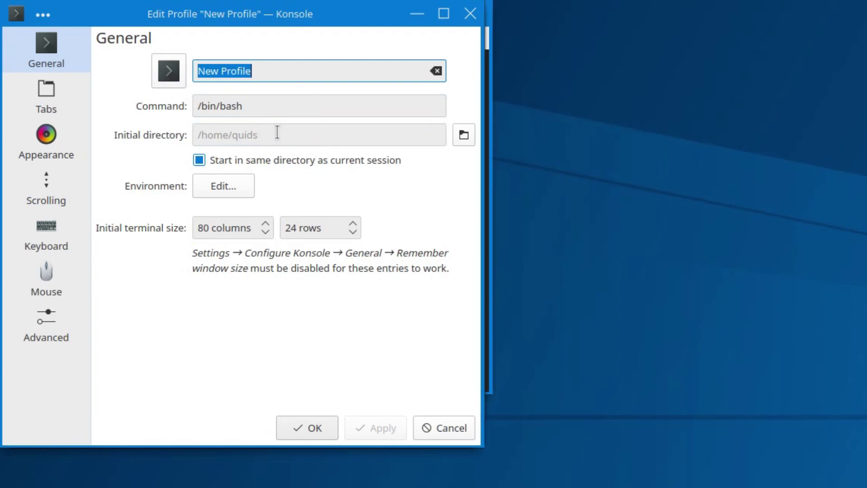
key("Tab")
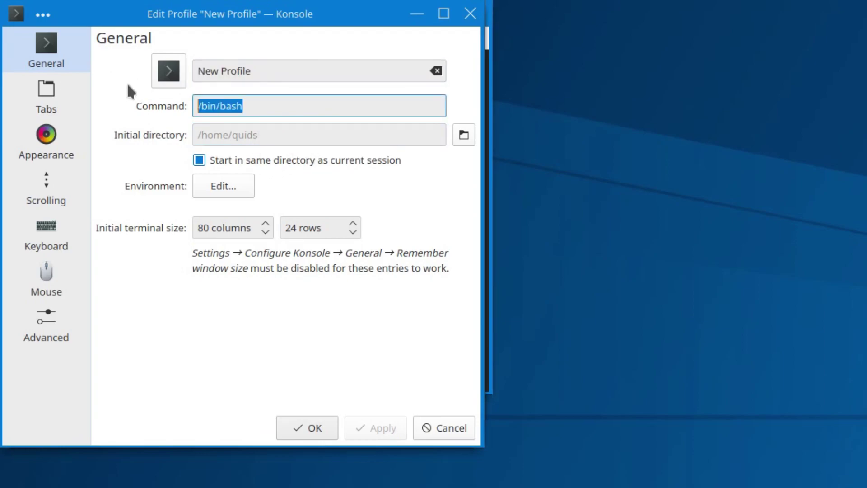
type("/snap/bin/powershell")
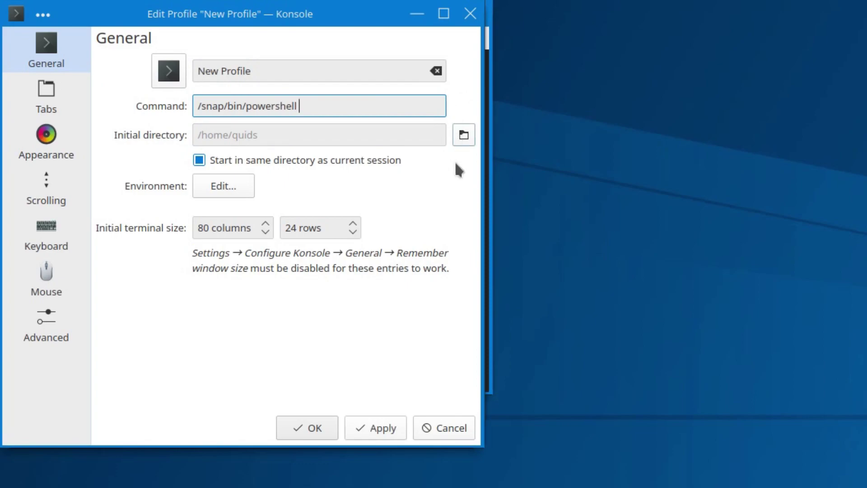
left_click(391, 427)
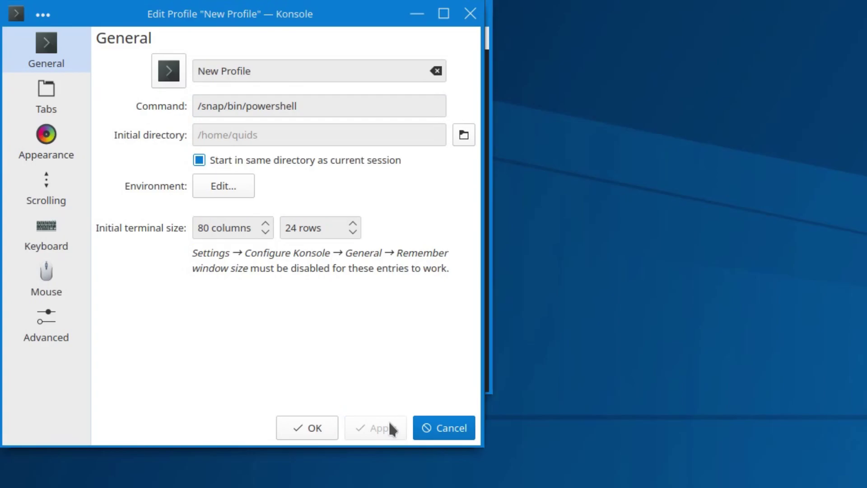
left_click(310, 427)
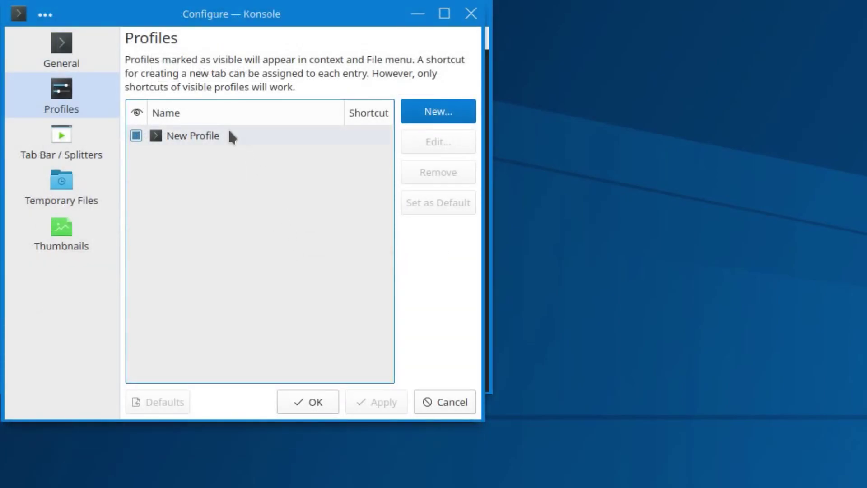
Make New Profile the default and close the profile settings
left_click(234, 136)
left_click(428, 205)
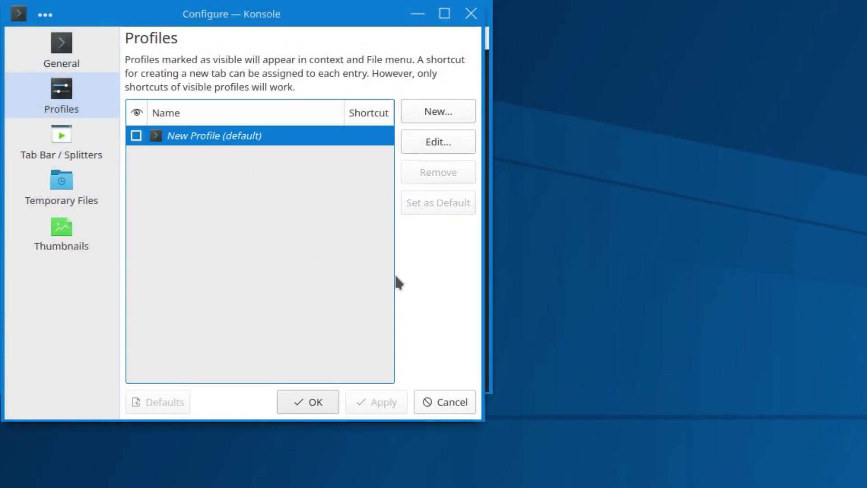
left_click(308, 402)
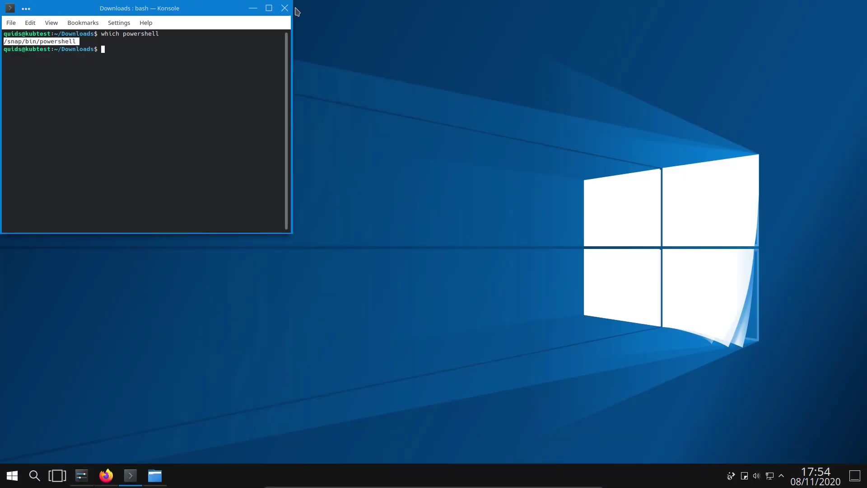
Close the terminal and relaunch Konsole by searching 'ter'
left_click(285, 8)
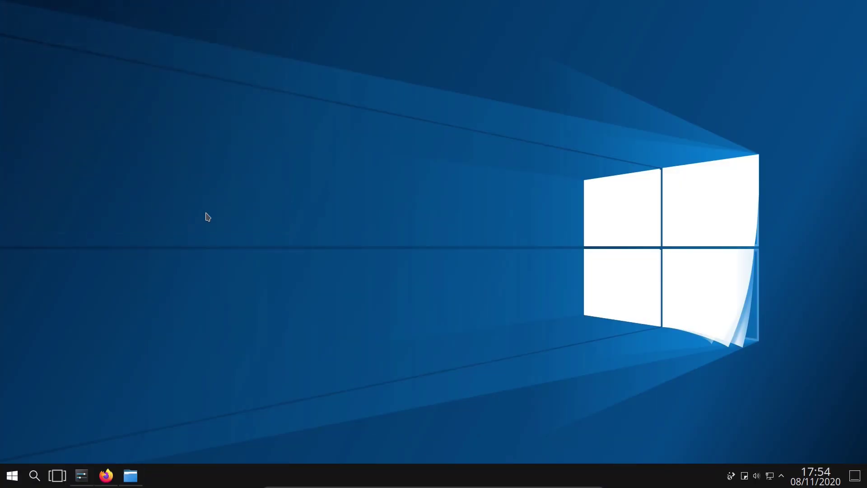
left_click(29, 475)
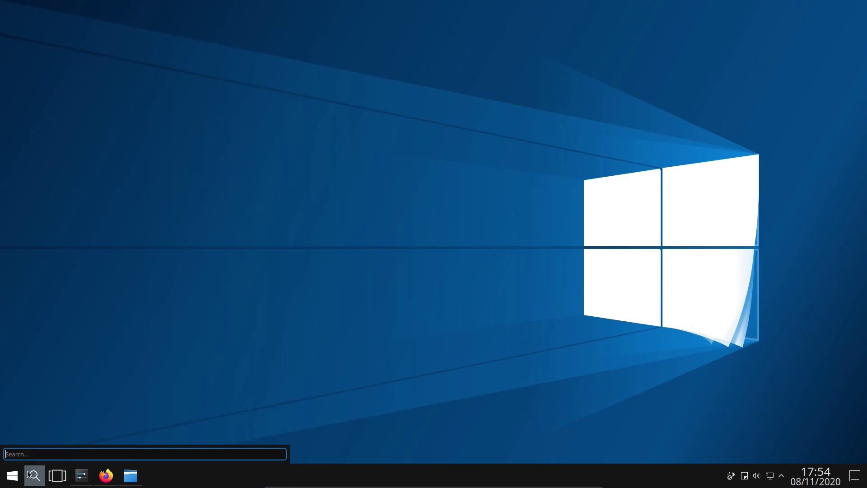
type("ter")
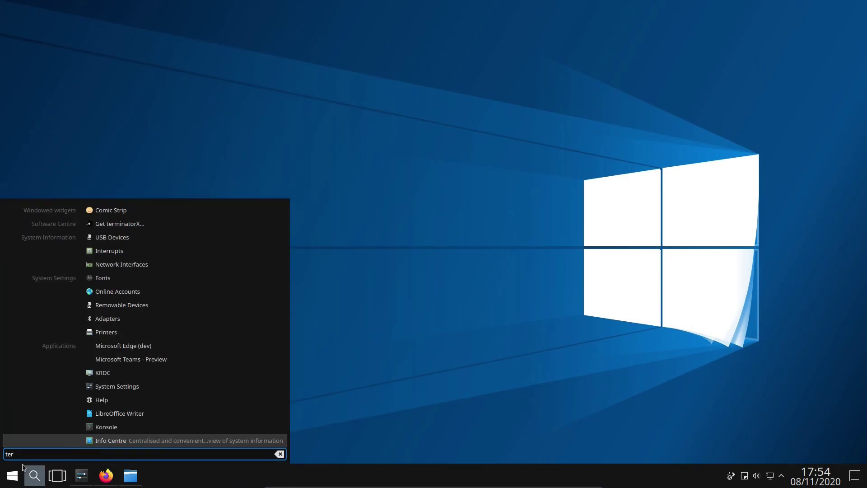
key("Up")
key("Return")
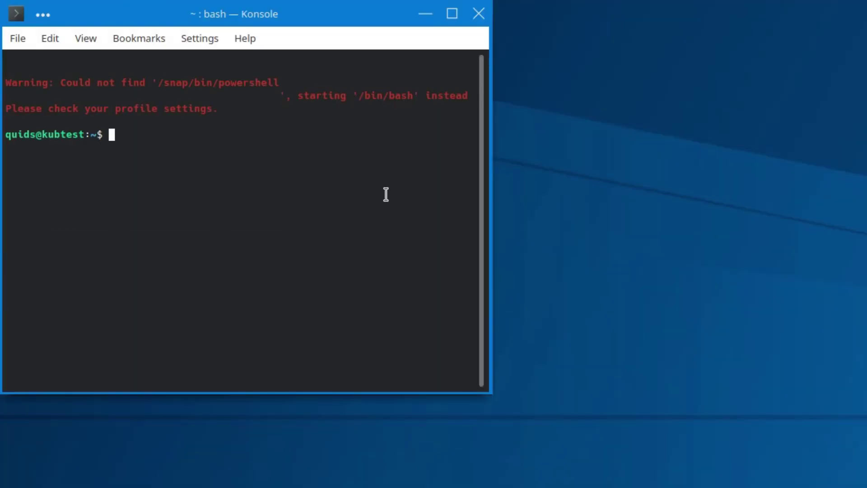
Strip the quotes and stray character from the profile command, leaving /snap/bin/powershell, then close Konsole
left_click(199, 38)
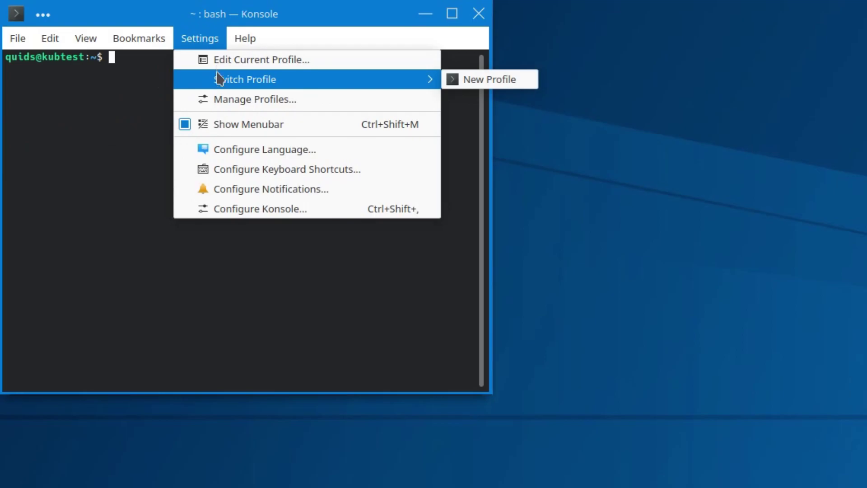
left_click(253, 60)
left_click(259, 100)
left_click(300, 106)
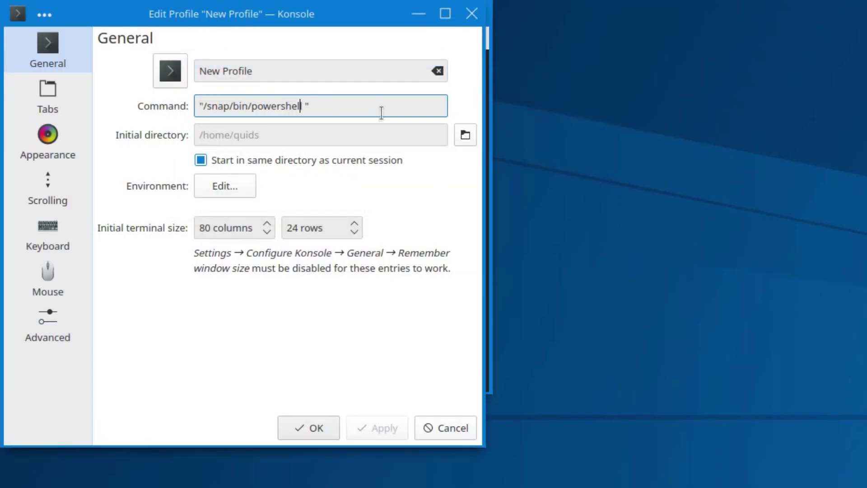
key("Delete")
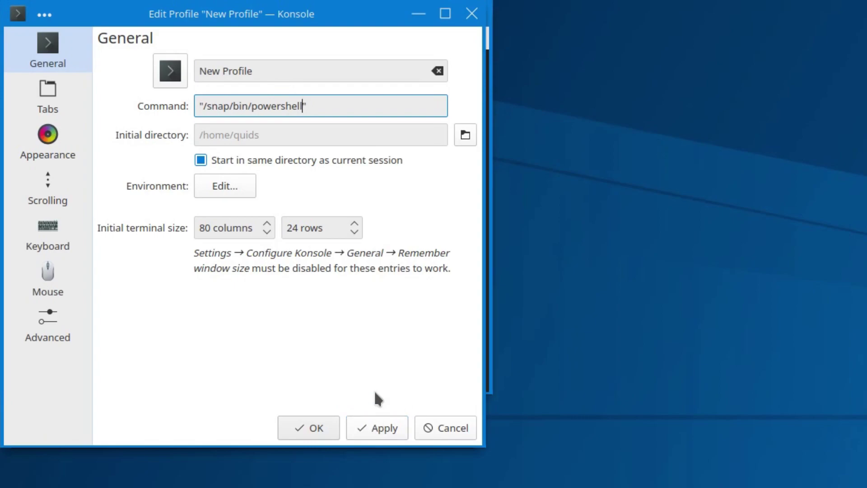
key("BackSpace")
key("Home")
key("Delete")
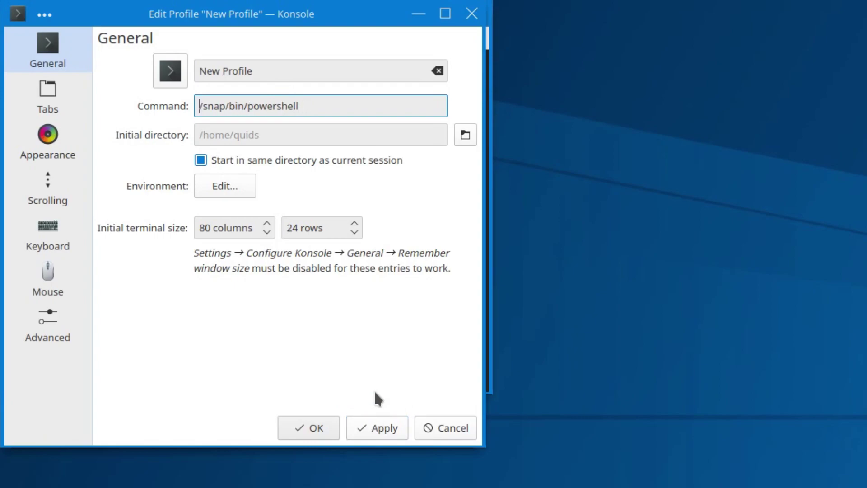
left_click(381, 429)
left_click(304, 428)
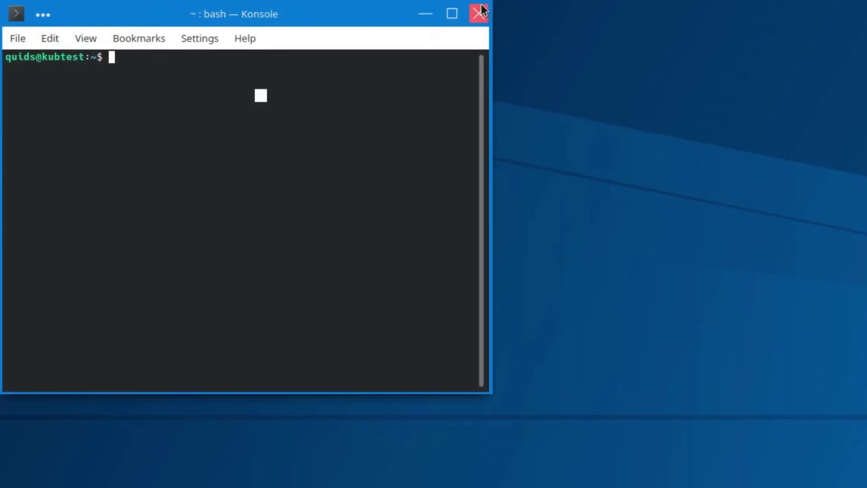
left_click(476, 13)
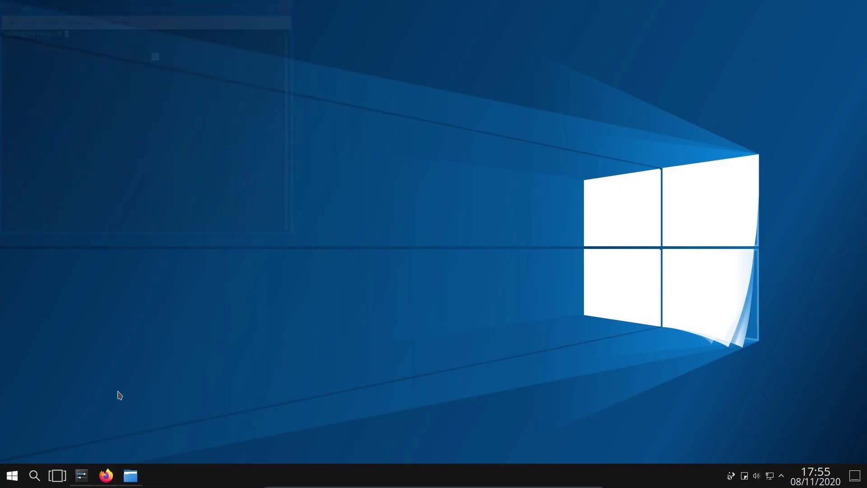
Launch Konsole by searching 'ko' in the launcher
left_click(12, 475)
type("ko")
key("Return")
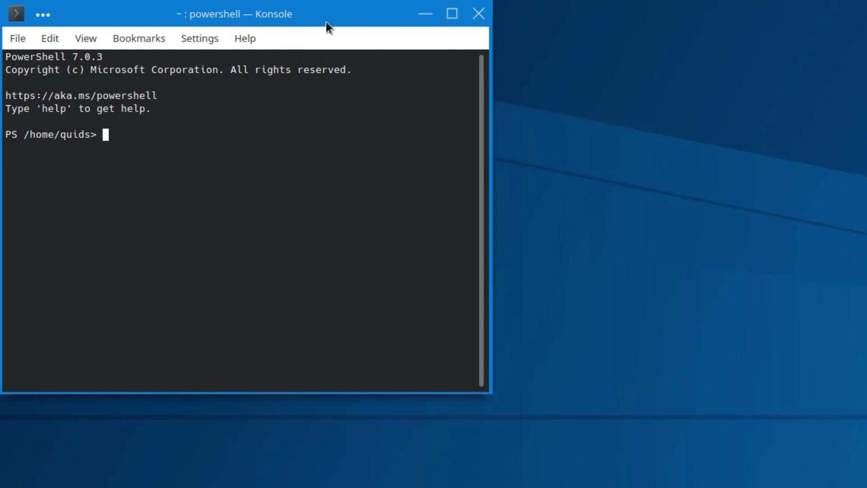
Launch Microsoft Edge (dev) via an 'edge' search, then minimize System Settings and Firefox
key("super")
type("edge")
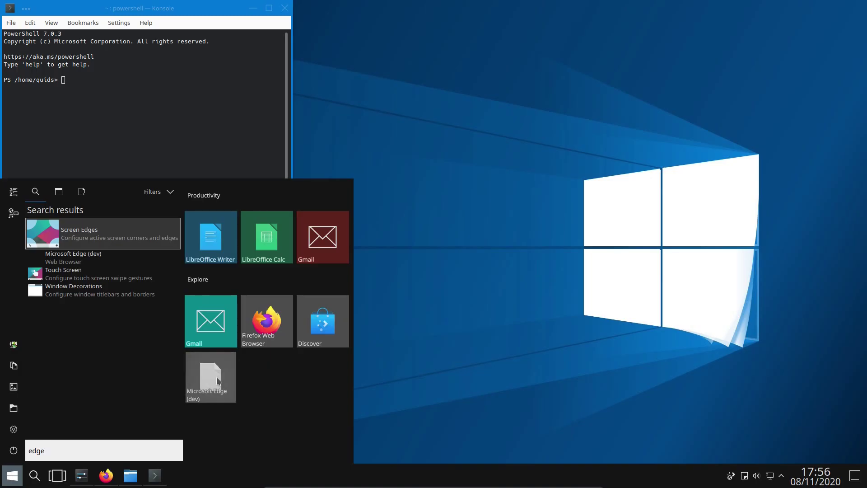
key("Return")
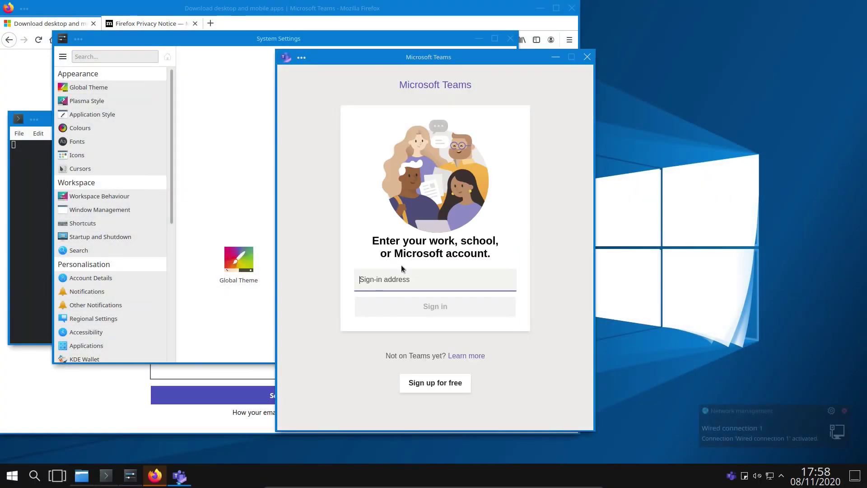
left_click(483, 38)
left_click(541, 8)
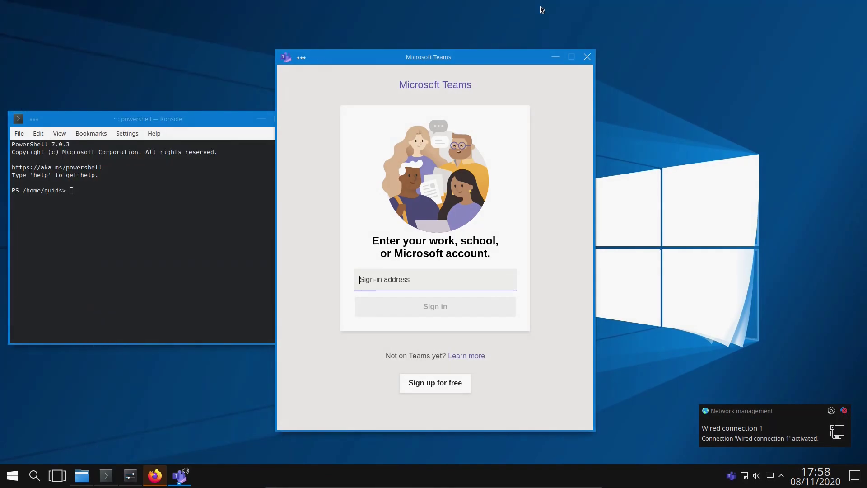